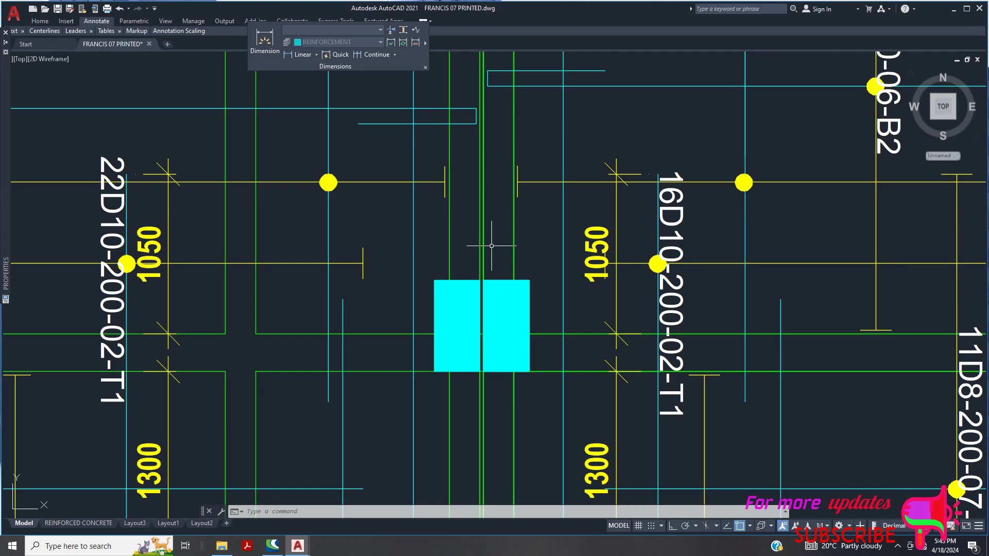
Examine the paired columns at the joint in the Block A 5th, 6th and roof floor slab layout
scroll(491, 246, "down", 4)
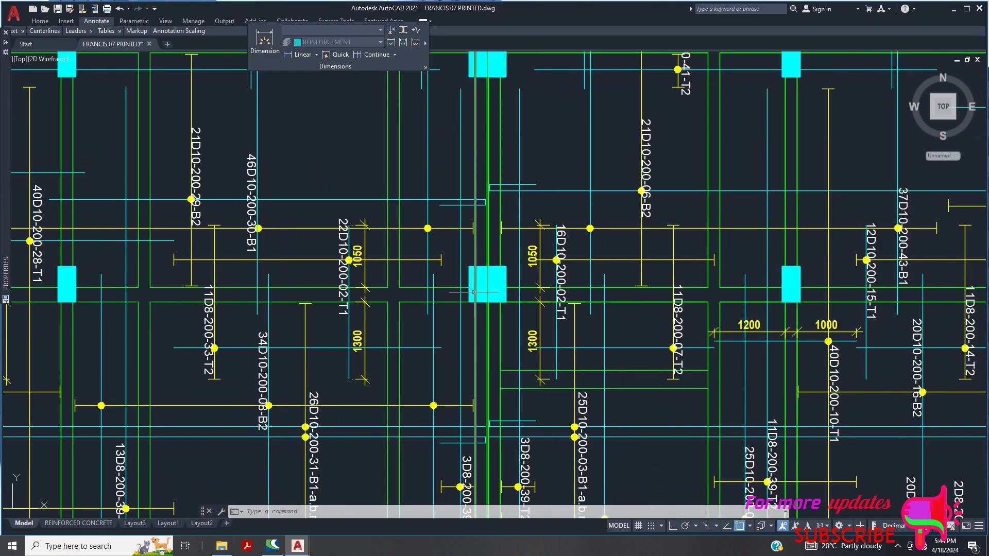
scroll(473, 292, "down", 3)
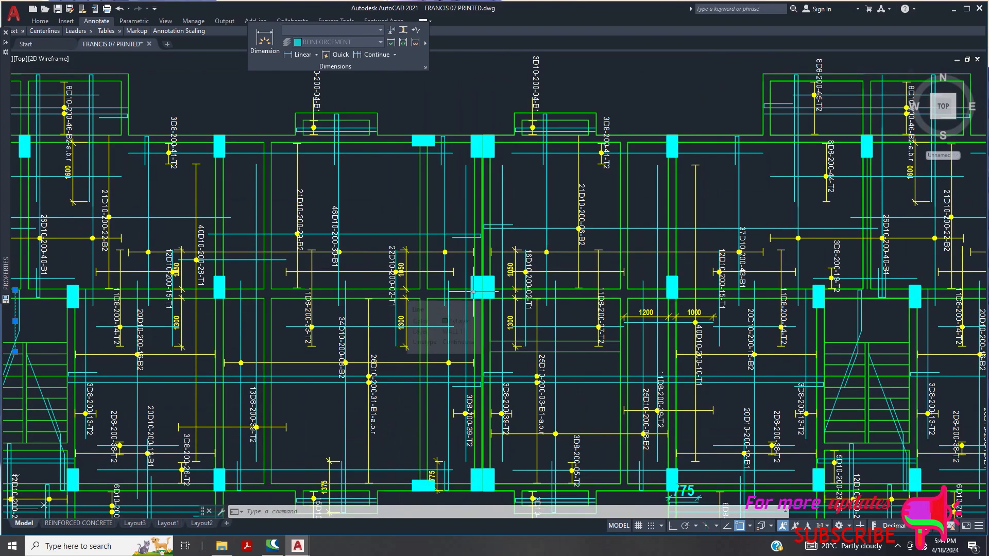
scroll(472, 292, "down", 3)
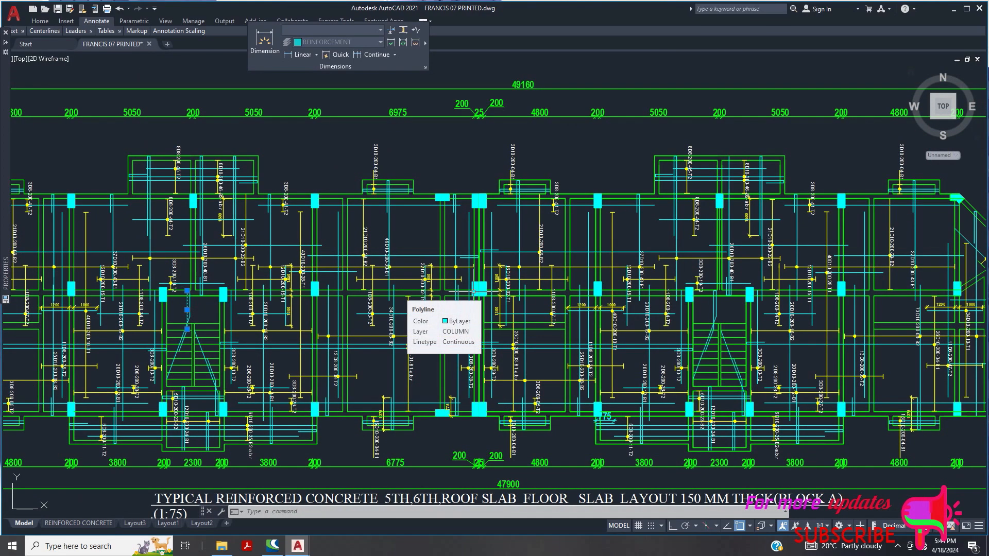
scroll(479, 213, "up", 4)
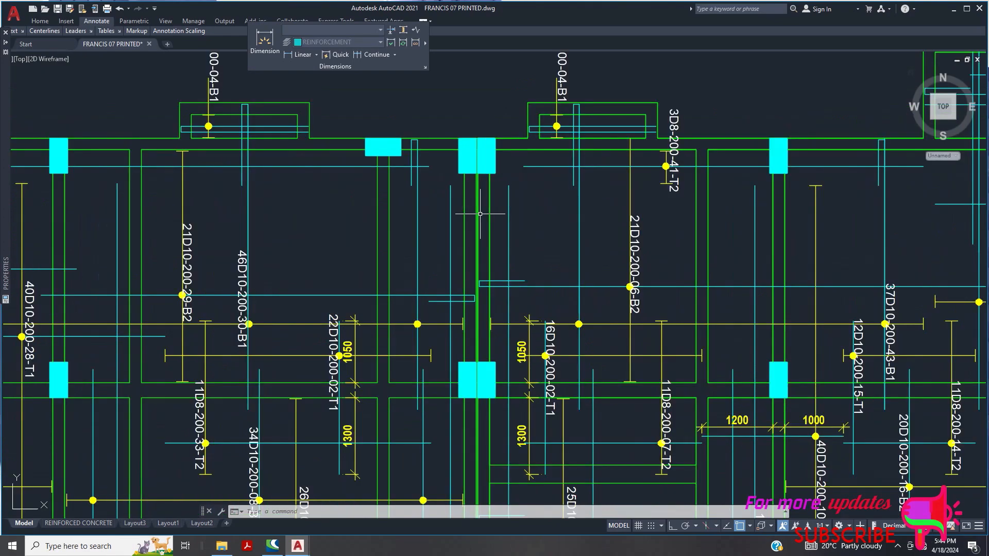
scroll(479, 213, "up", 2)
scroll(502, 226, "down", 10)
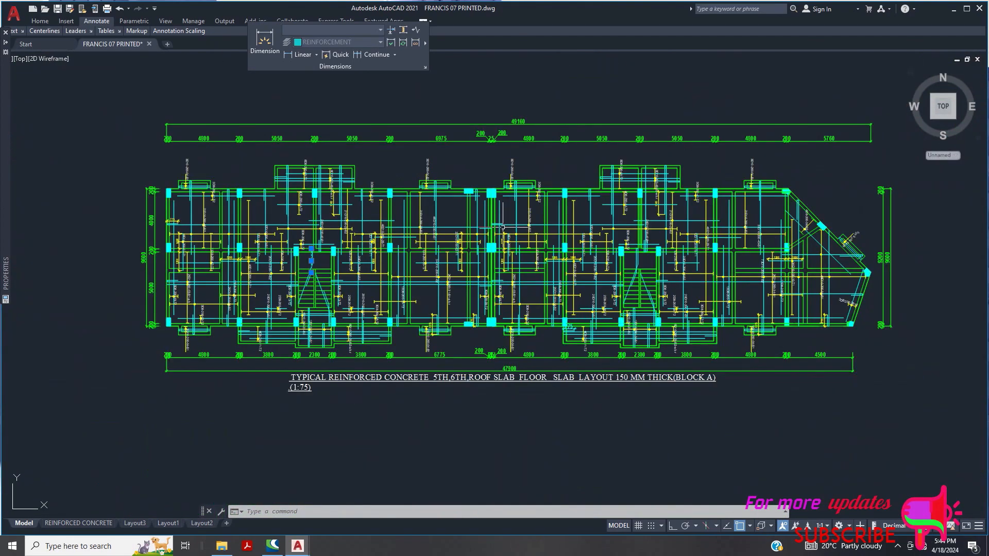
scroll(510, 181, "down", 5)
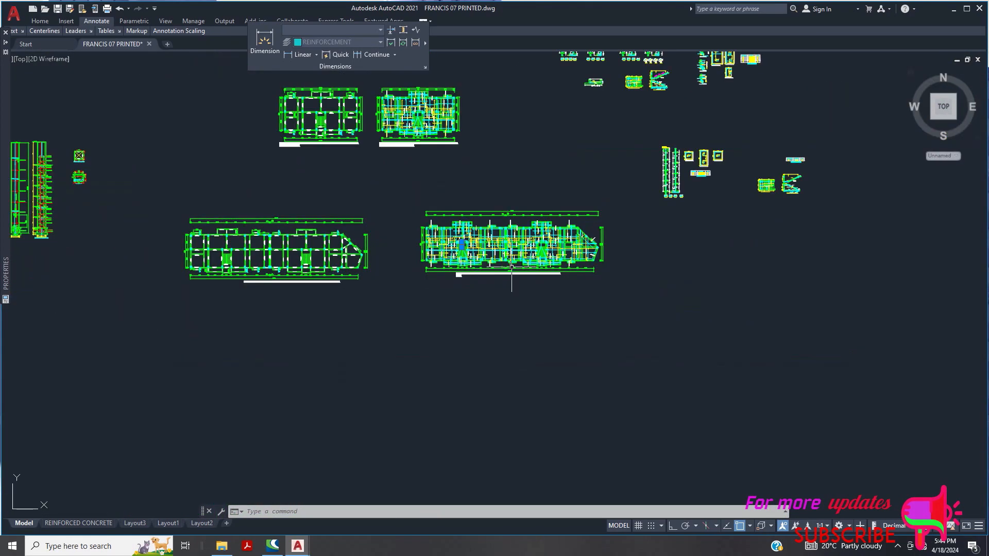
Look over the full Block A slab reinforcement layout and the drawings around it
scroll(510, 242, "up", 8)
scroll(608, 294, "down", 8)
scroll(589, 298, "up", 4)
scroll(588, 297, "up", 6)
scroll(600, 227, "down", 4)
scroll(419, 215, "down", 6)
scroll(281, 153, "up", 6)
scroll(281, 153, "up", 6)
scroll(356, 197, "down", 8)
scroll(355, 197, "up", 8)
scroll(410, 195, "down", 4)
scroll(411, 195, "down", 5)
scroll(642, 331, "up", 7)
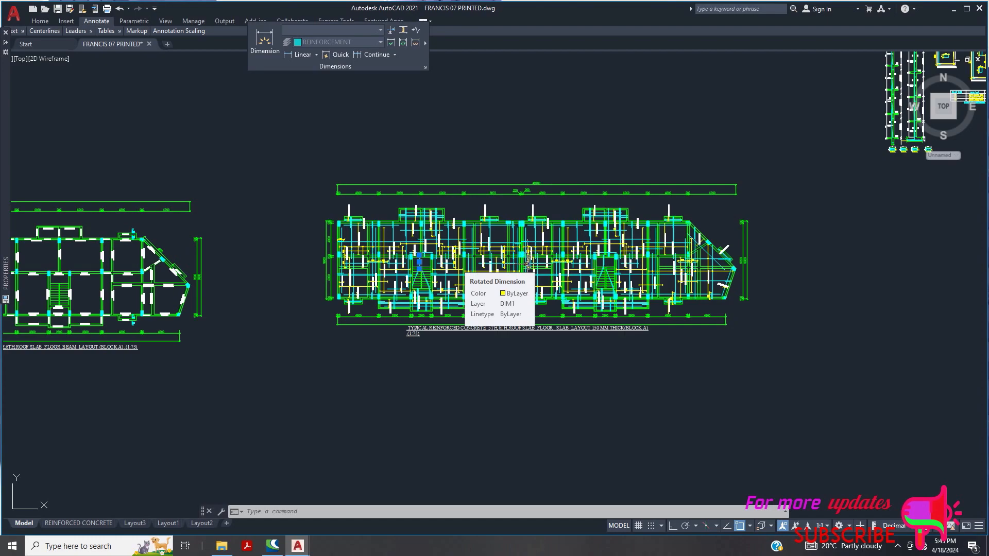
scroll(519, 247, "up", 2)
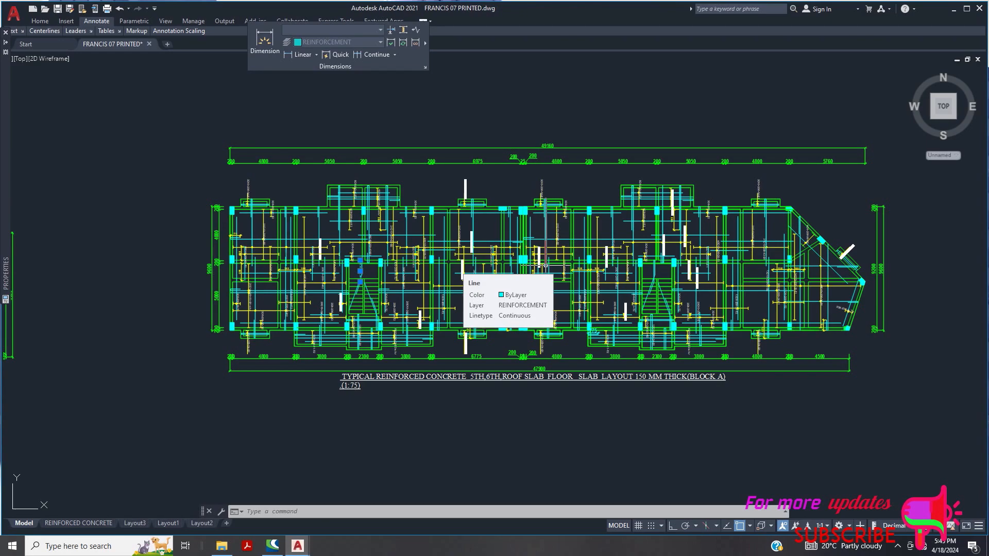
scroll(540, 265, "down", 1)
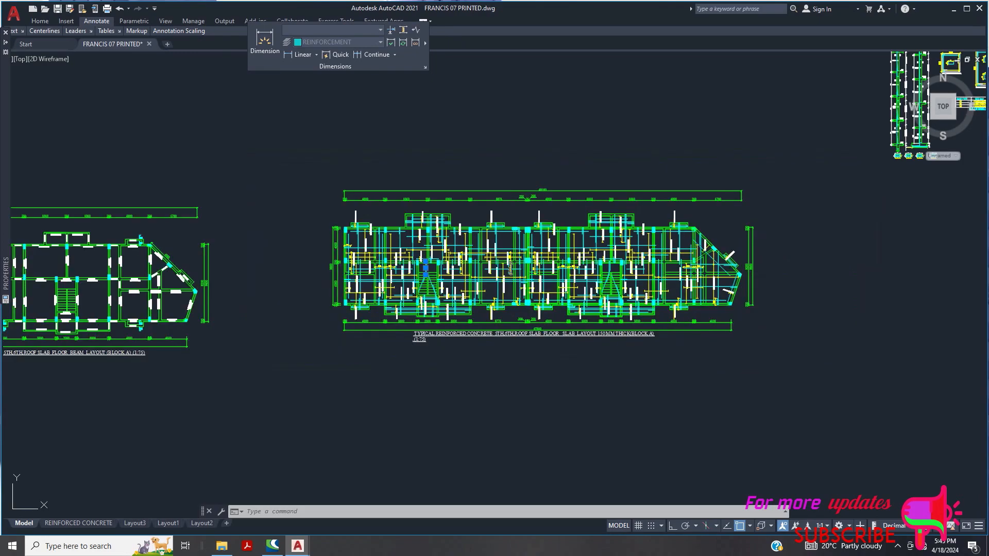
scroll(525, 263, "down", 5)
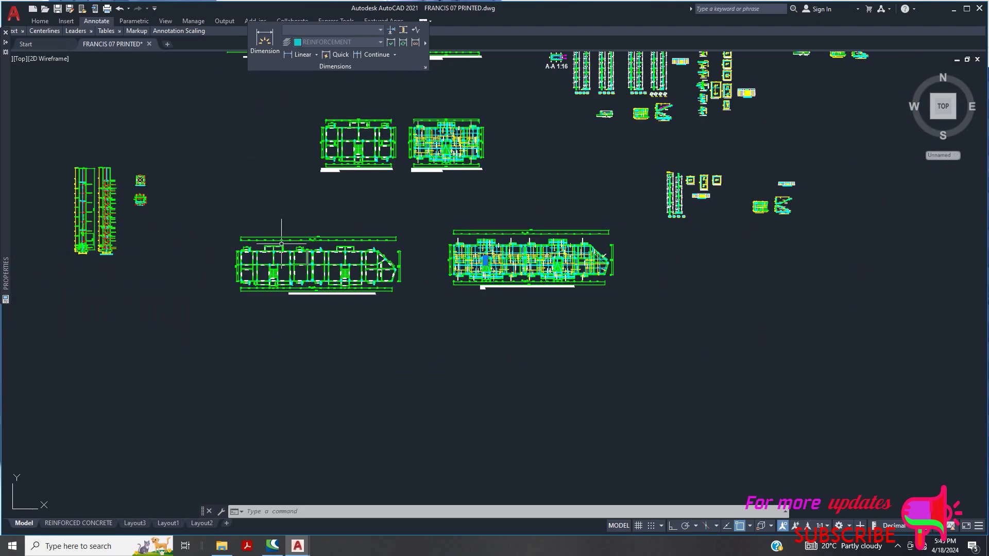
Examine the chain and overall dimensions along the upper side of the Block A slab layout
scroll(282, 243, "up", 4)
scroll(303, 242, "down", 4)
scroll(570, 251, "up", 2)
scroll(567, 247, "up", 4)
scroll(416, 188, "up", 3)
scroll(462, 222, "down", 3)
scroll(462, 233, "up", 5)
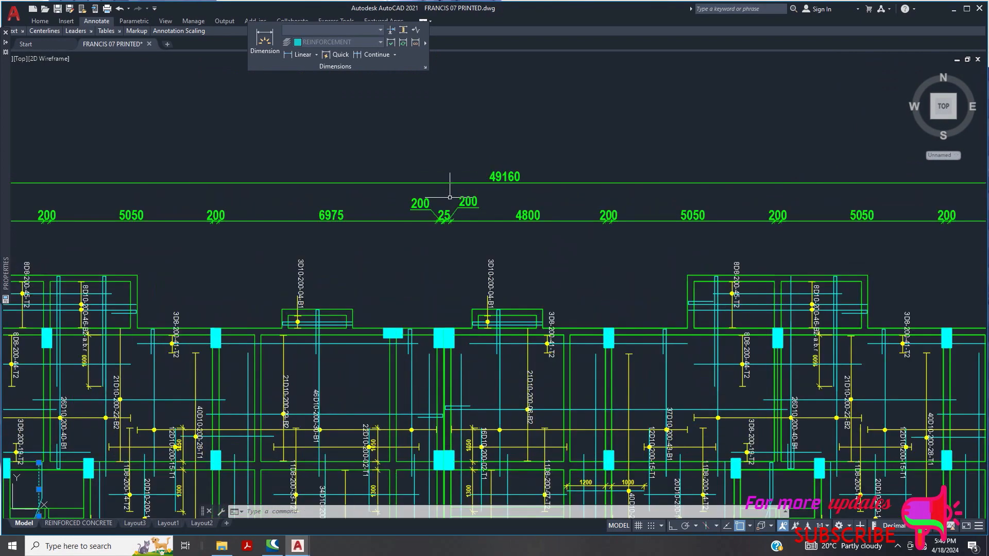
scroll(474, 242, "down", 5)
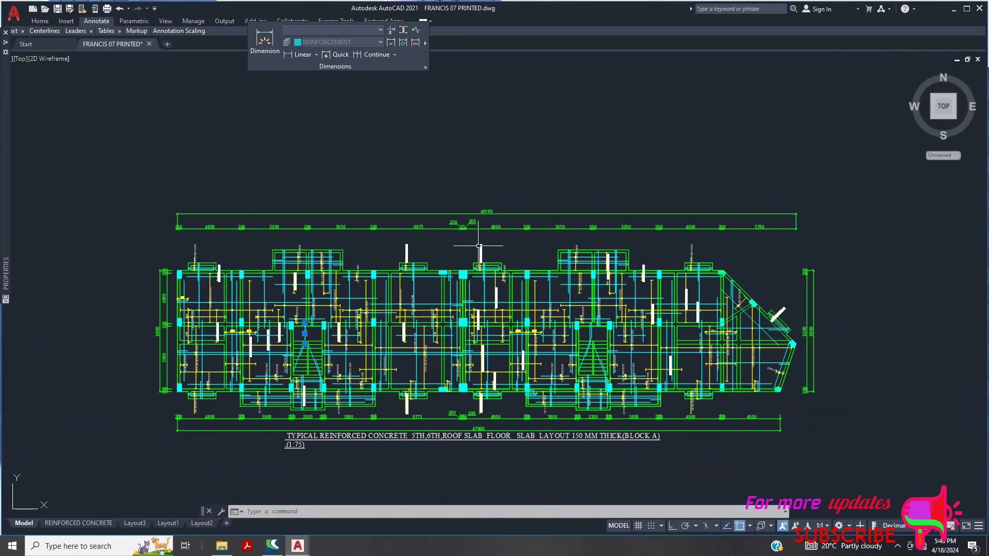
scroll(513, 220, "up", 2)
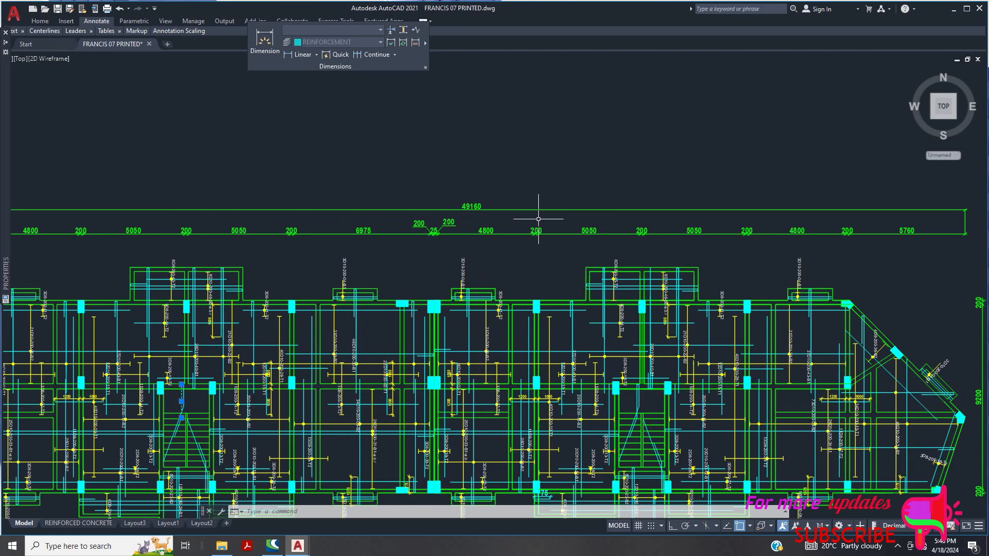
scroll(538, 219, "down", 2)
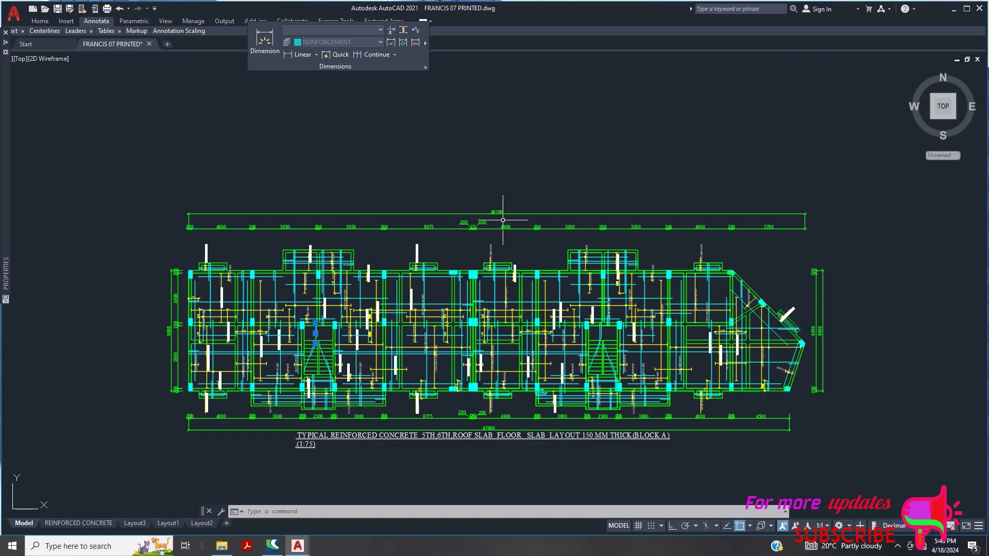
Read the overall length dimension above the Block A slab layout
scroll(500, 217, "up", 8)
scroll(487, 222, "down", 10)
scroll(474, 196, "up", 4)
scroll(469, 201, "up", 3)
scroll(463, 210, "up", 4)
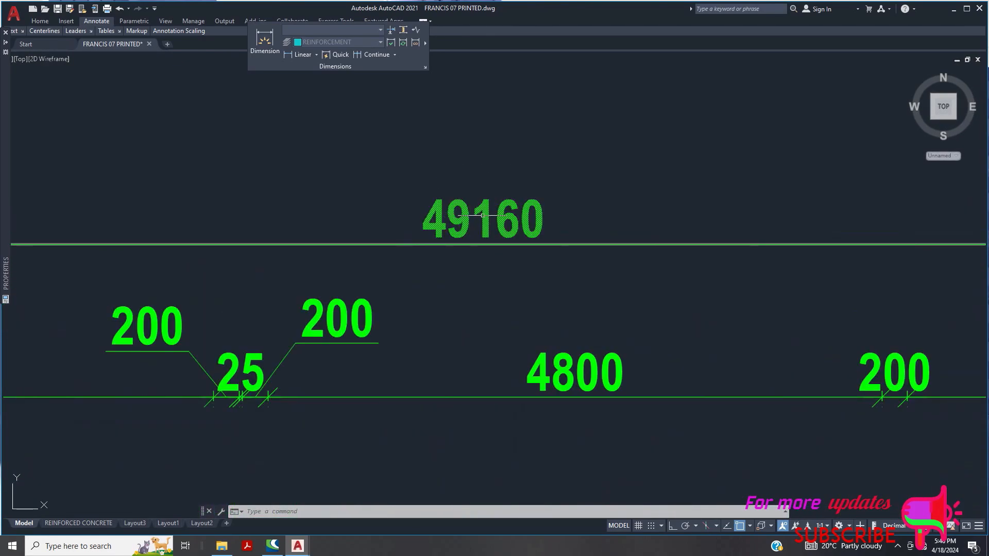
scroll(473, 223, "down", 2)
scroll(472, 226, "up", 4)
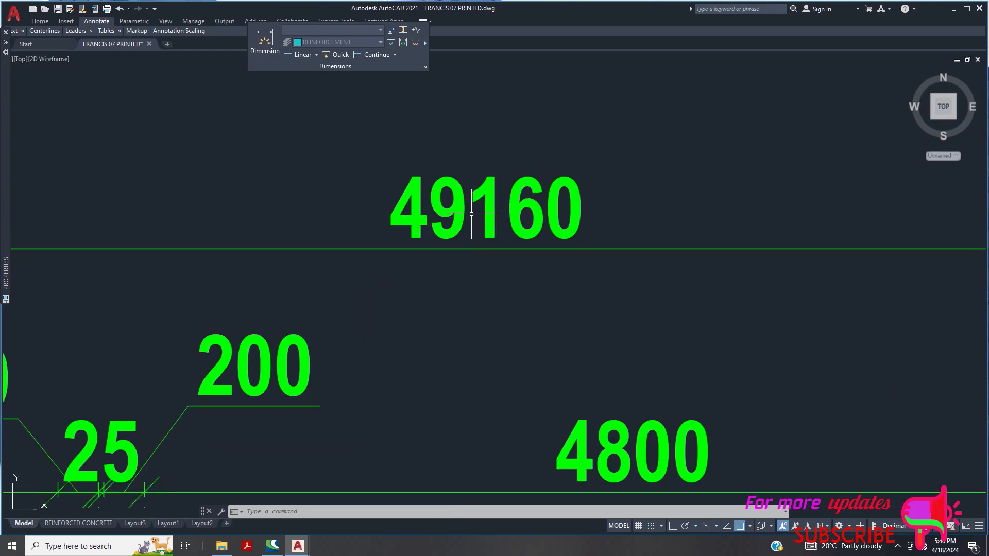
scroll(469, 219, "down", 2)
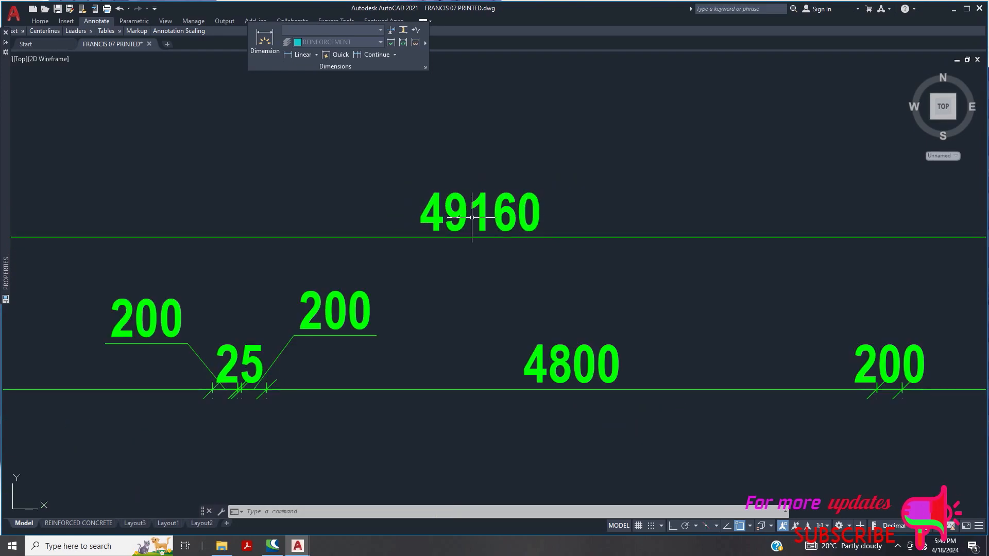
scroll(473, 211, "down", 4)
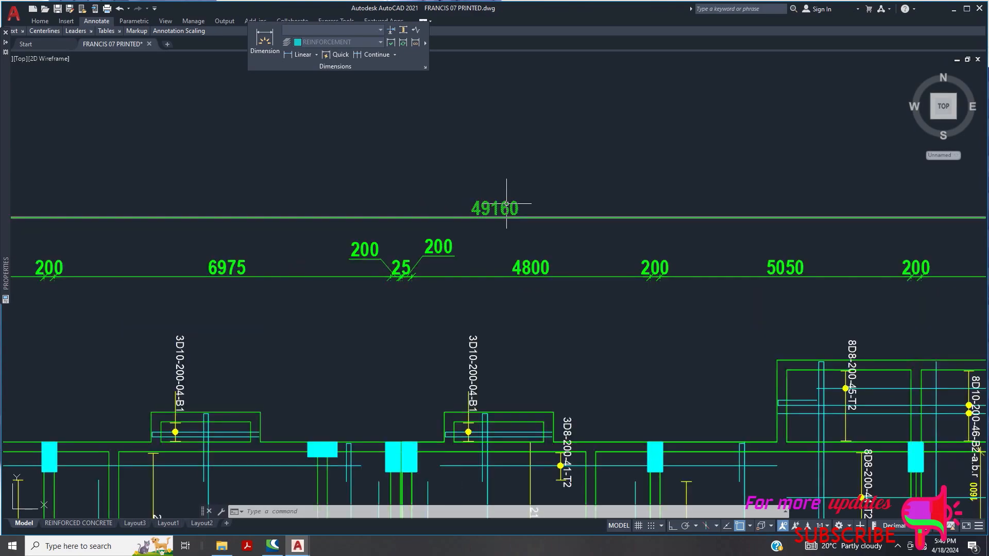
scroll(494, 207, "up", 2)
scroll(493, 207, "up", 9)
scroll(482, 211, "down", 4)
scroll(482, 210, "up", 3)
scroll(484, 211, "down", 3)
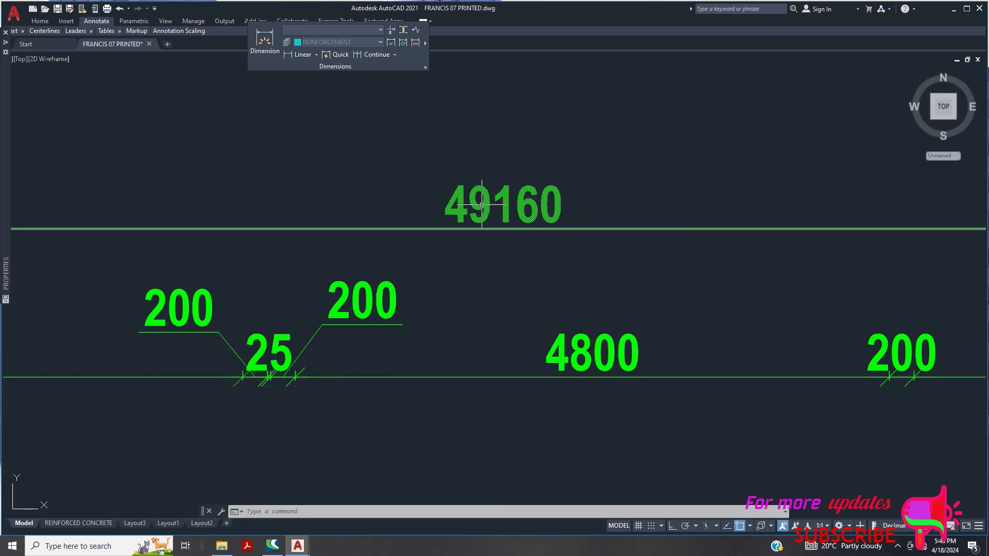
scroll(499, 217, "down", 8)
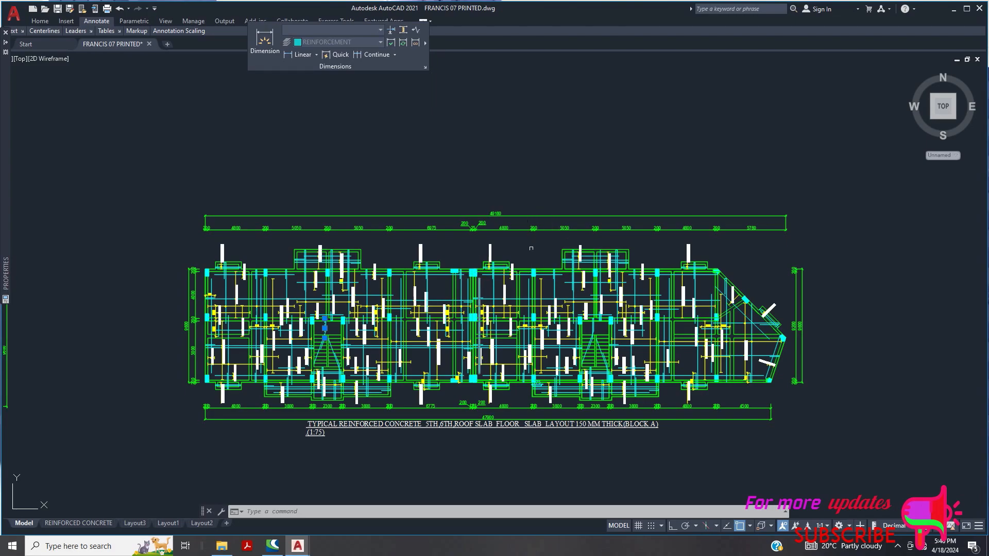
Inspect the double column line that divides the Block A slab layout into two parts
scroll(531, 246, "up", 6)
scroll(505, 234, "down", 4)
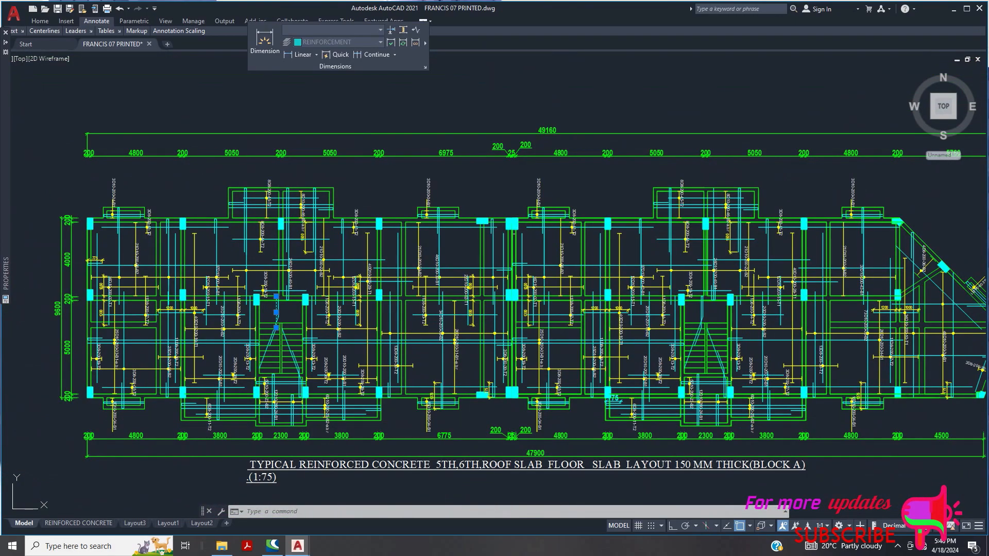
scroll(505, 235, "down", 2)
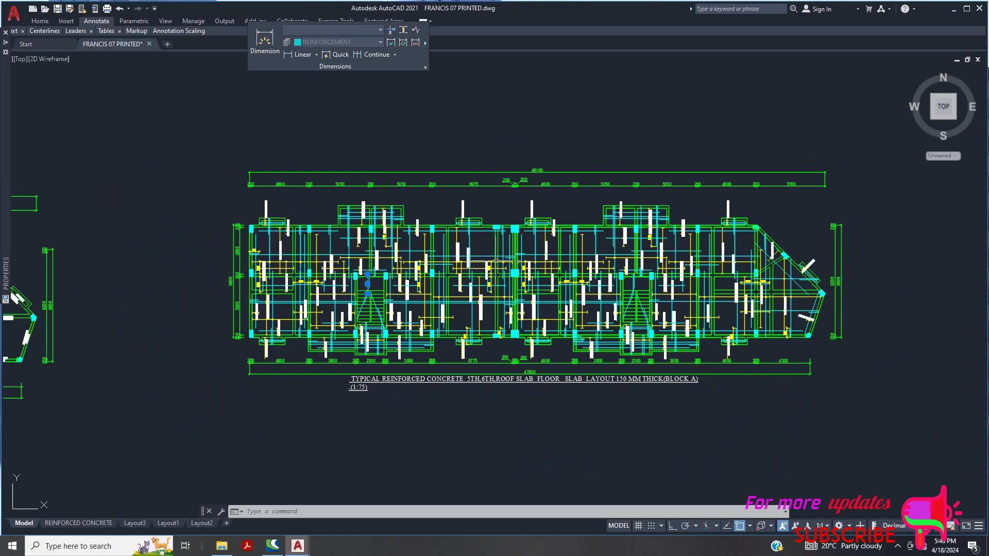
scroll(515, 242, "up", 8)
scroll(534, 237, "down", 5)
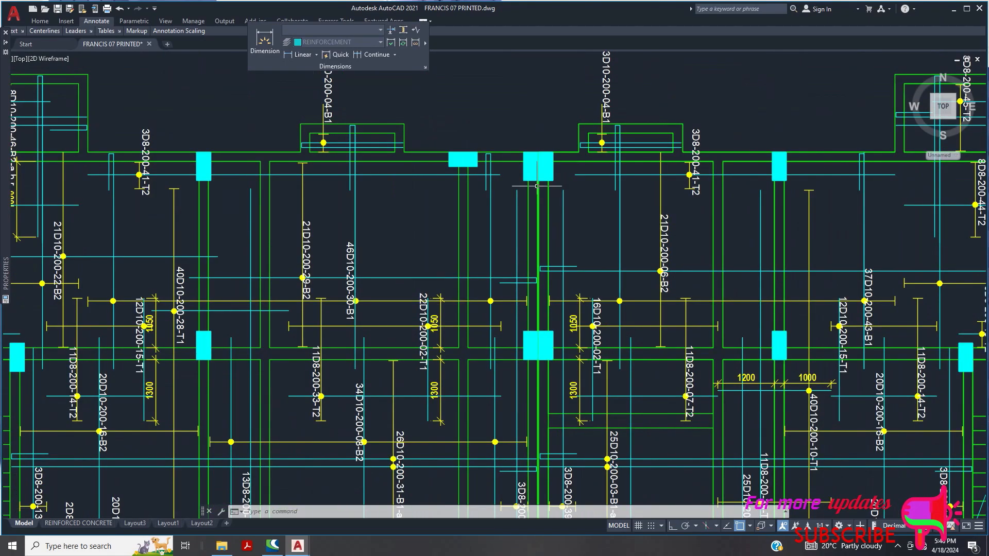
Locate the Block A foundation layout and examine the bases and paired C1 columns at its expansion joint
scroll(534, 237, "down", 6)
scroll(619, 217, "up", 10)
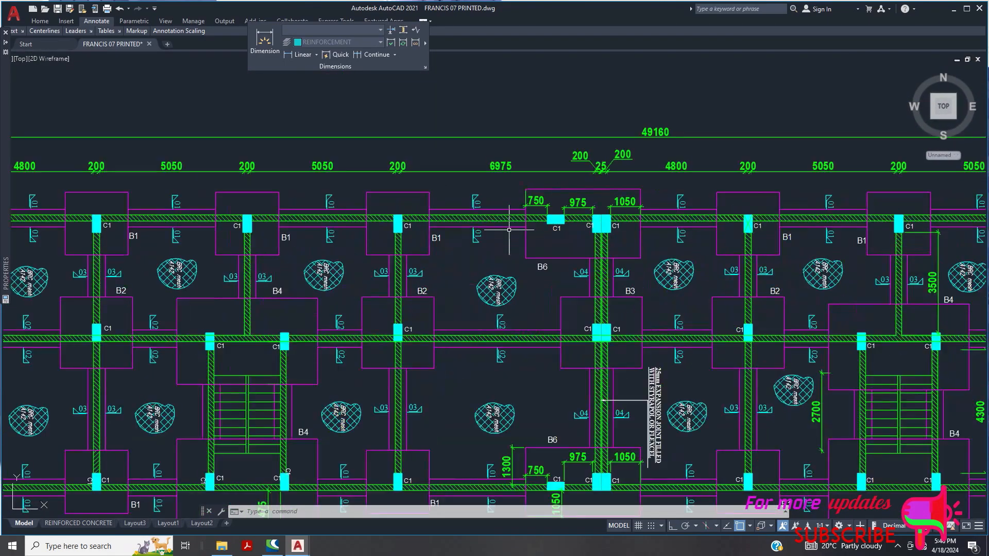
scroll(618, 216, "up", 2)
scroll(618, 217, "down", 5)
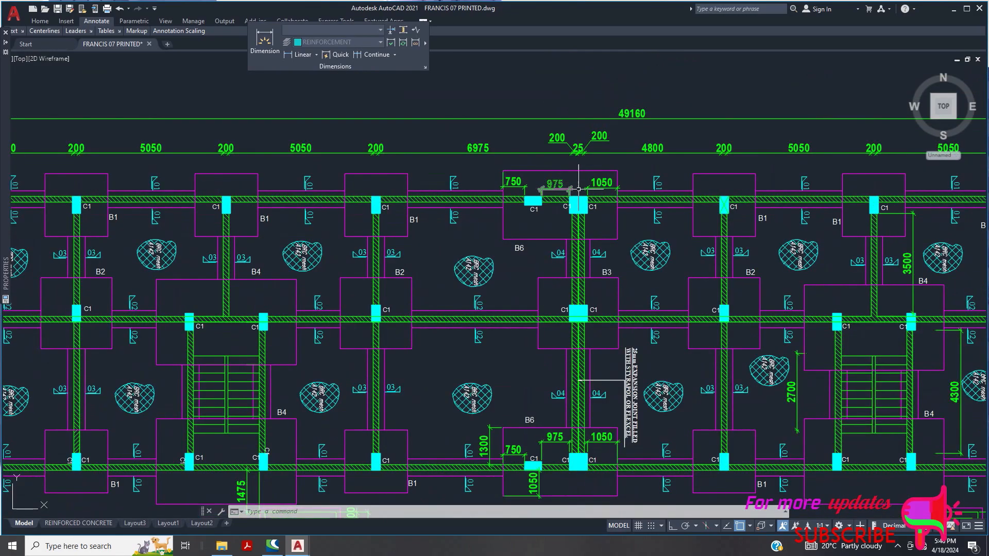
scroll(566, 205, "up", 5)
scroll(566, 205, "down", 5)
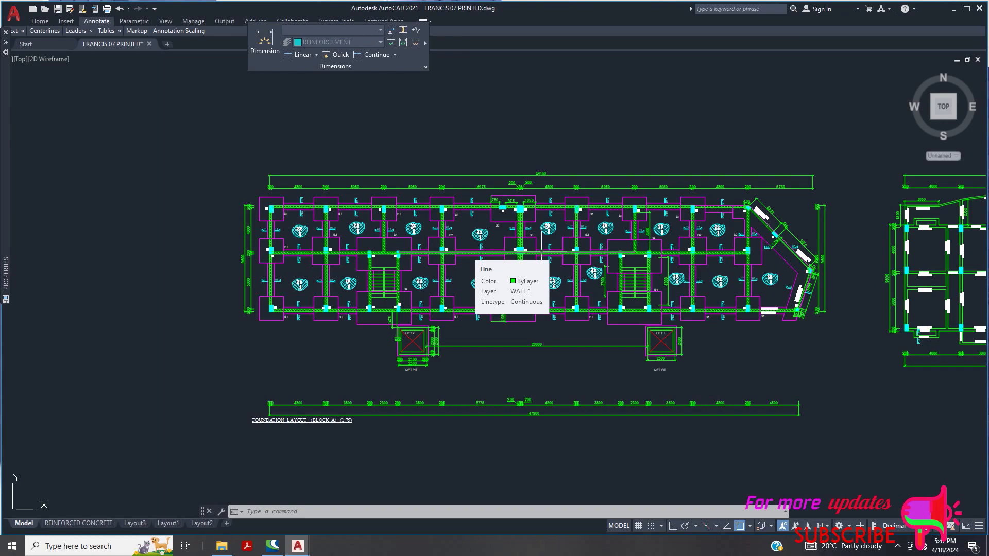
scroll(525, 200, "up", 5)
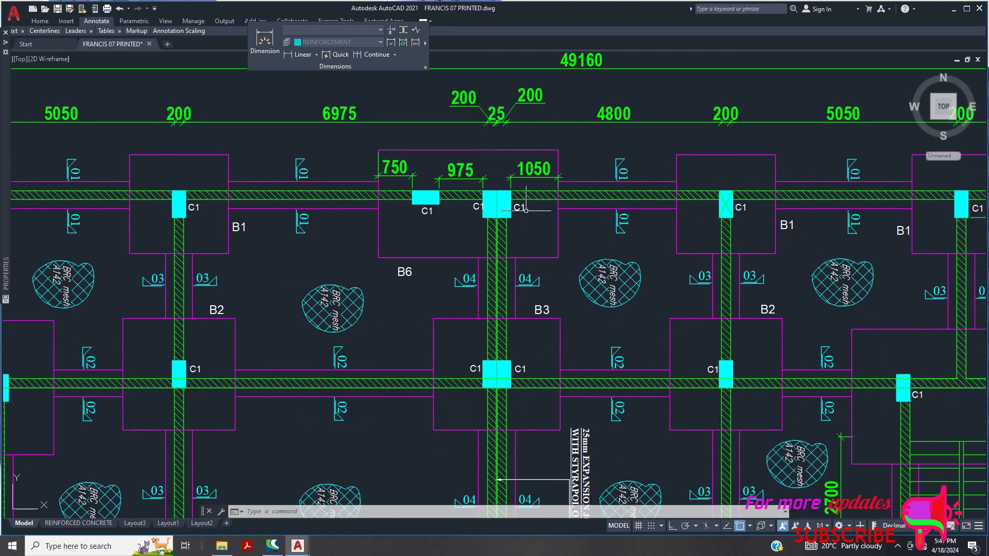
Read the dimensions of the joint gap and the adjoining walls above base B6 in the foundation layout
scroll(501, 110, "up", 4)
scroll(489, 134, "up", 3)
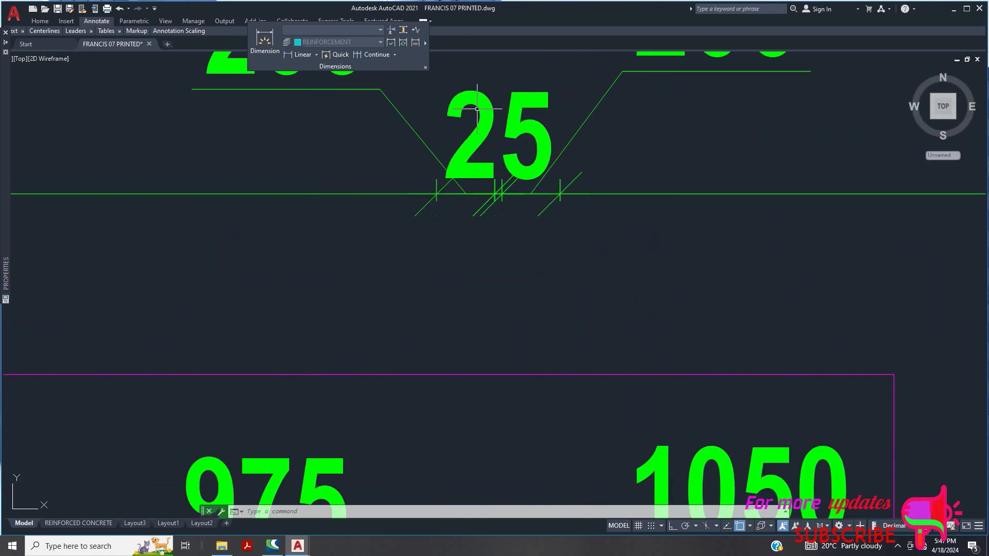
scroll(492, 165, "down", 4)
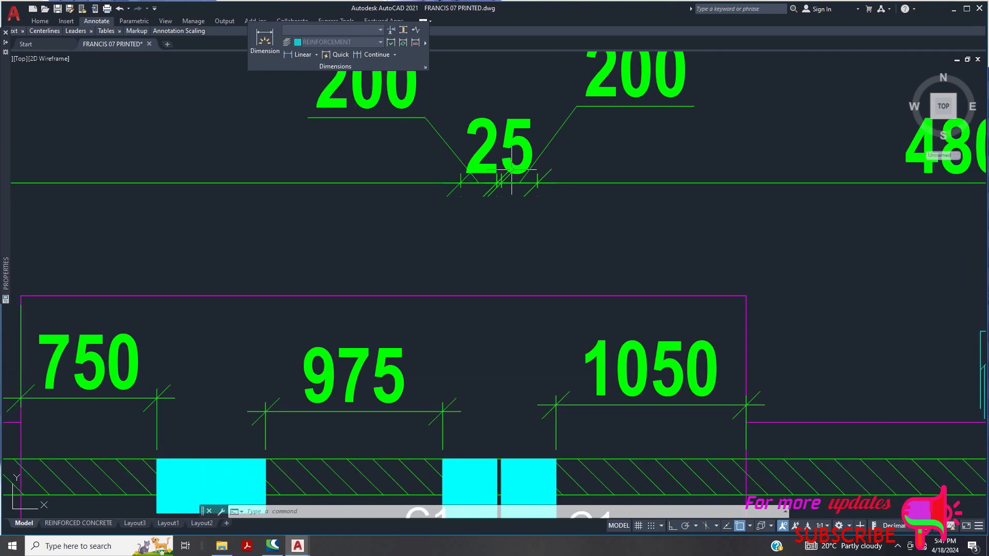
scroll(495, 162, "up", 1)
scroll(495, 155, "up", 4)
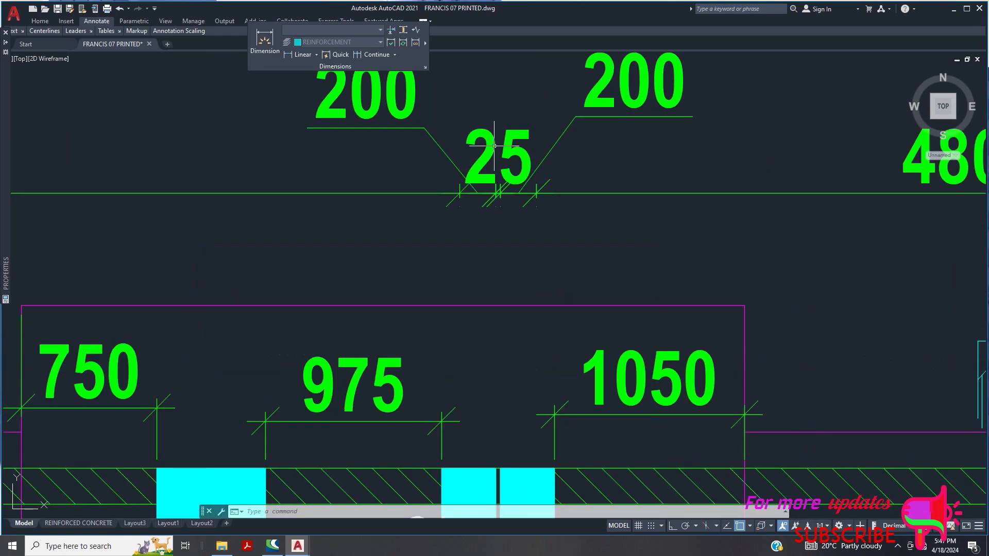
scroll(524, 167, "down", 5)
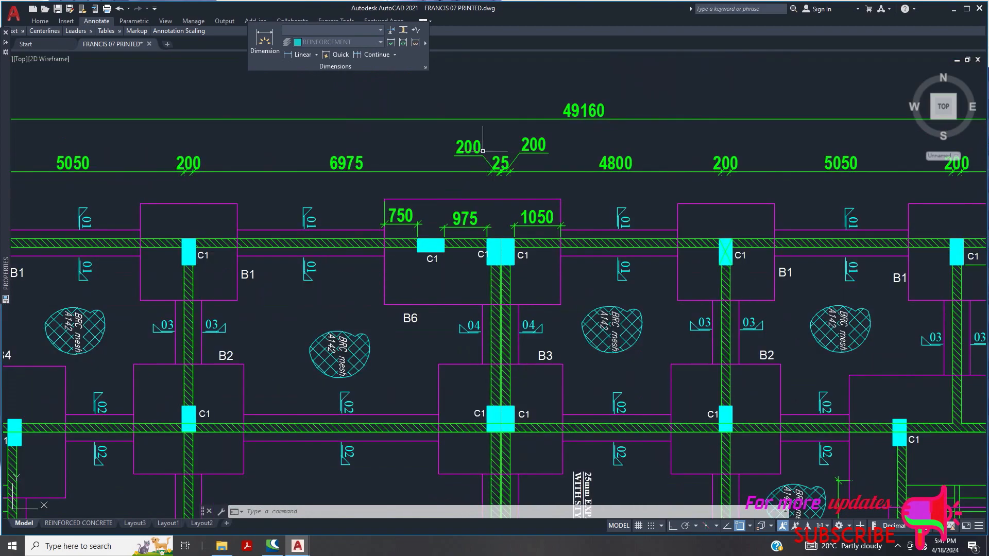
scroll(480, 163, "up", 4)
scroll(480, 163, "down", 2)
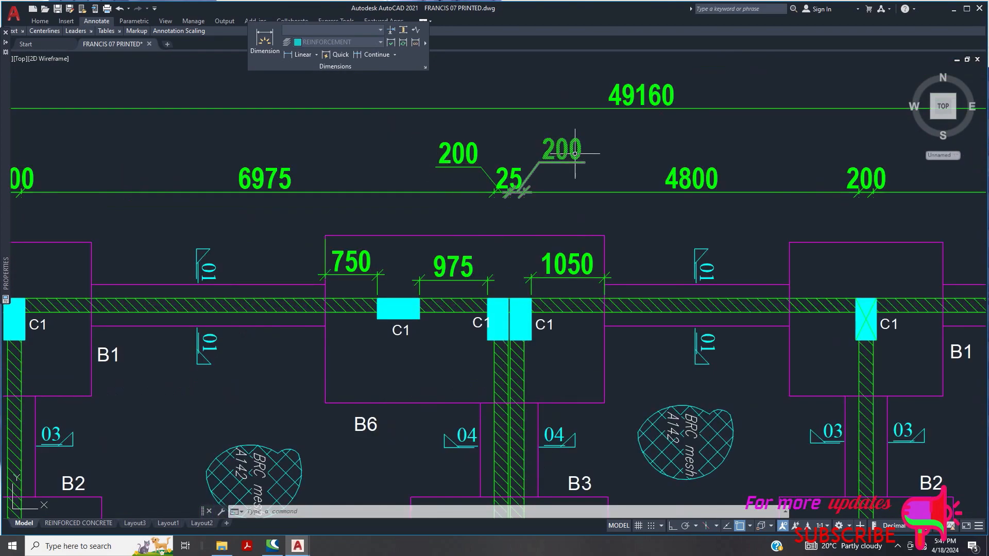
mouse_move(512, 182)
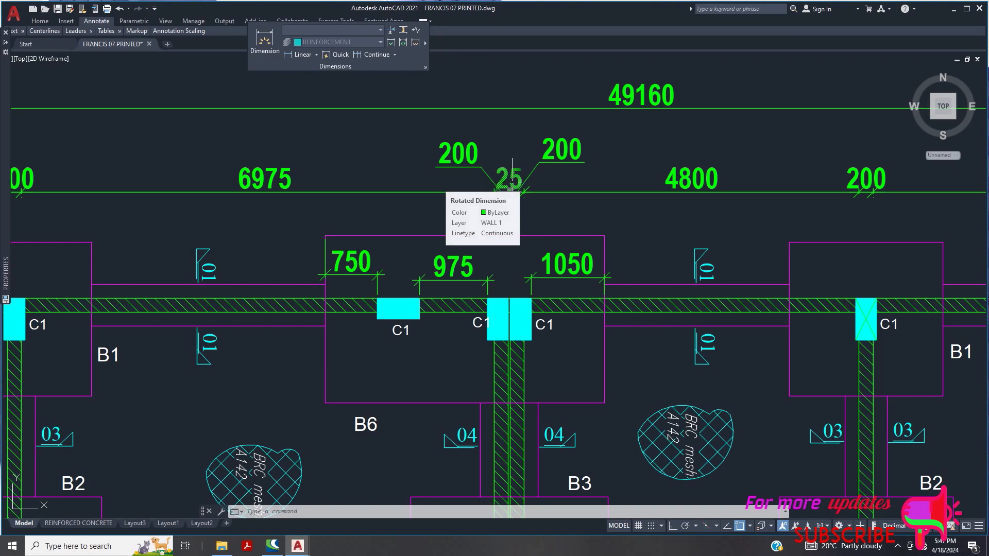
scroll(509, 190, "up", 4)
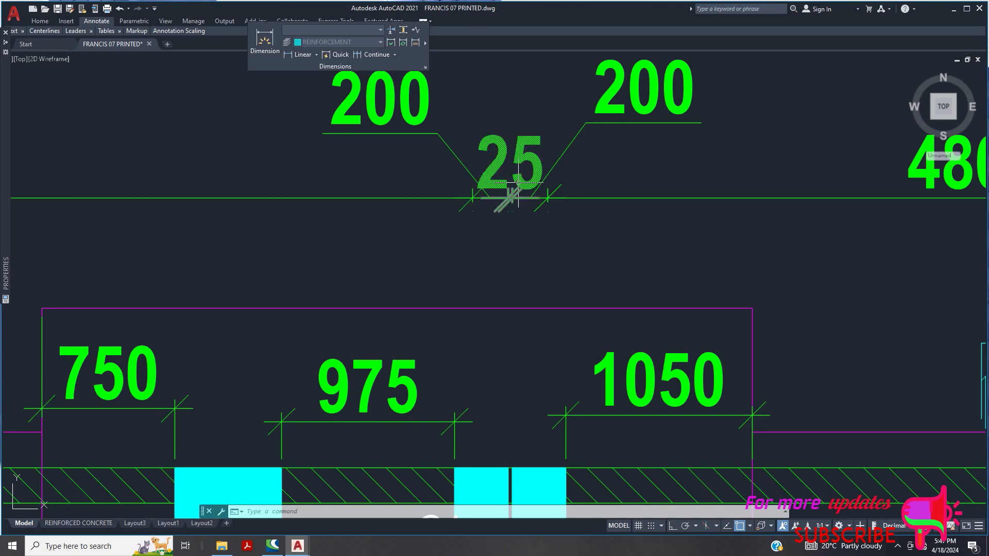
scroll(517, 184, "down", 2)
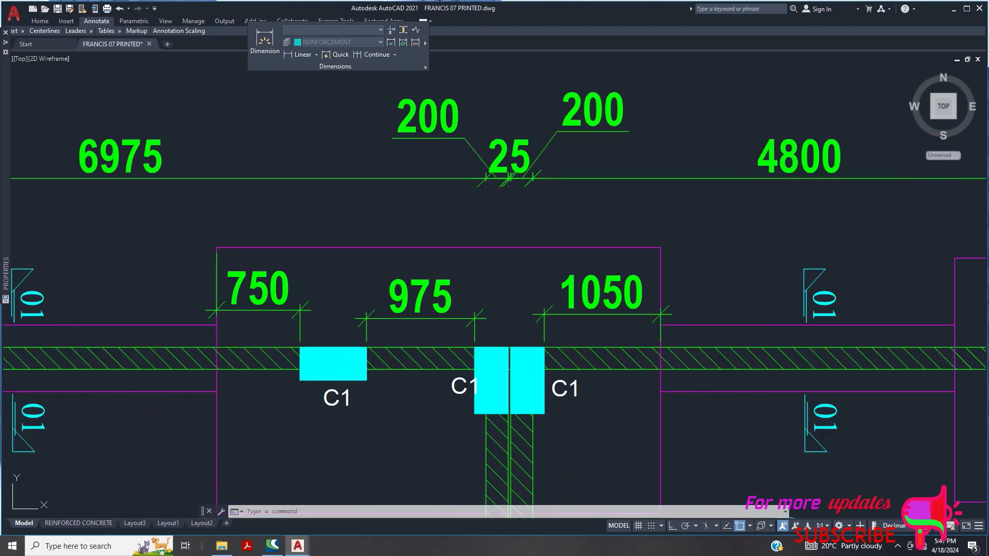
Follow the expansion joint through the Block A foundation layout between base B6 and the paired C1 columns on base B3
scroll(523, 158, "down", 6)
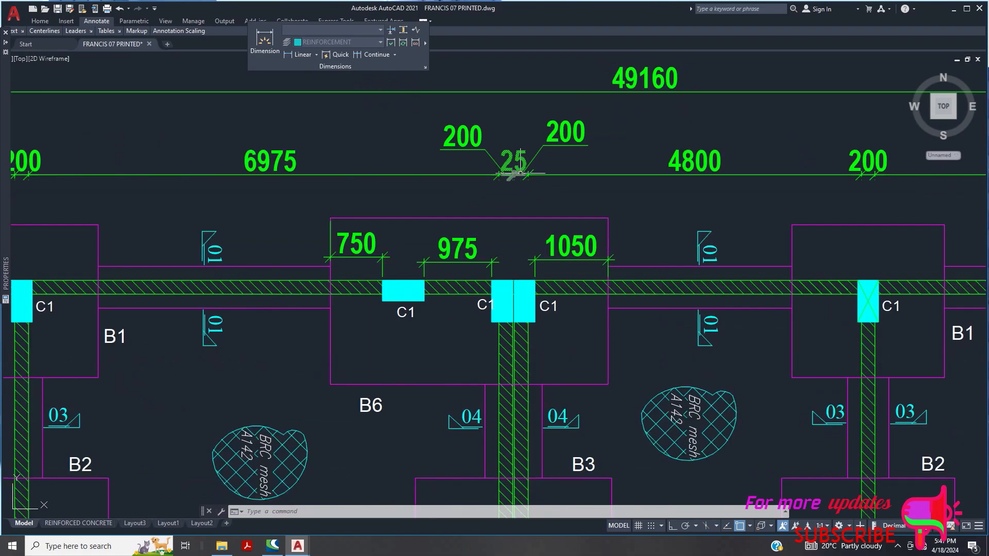
scroll(520, 330, "up", 8)
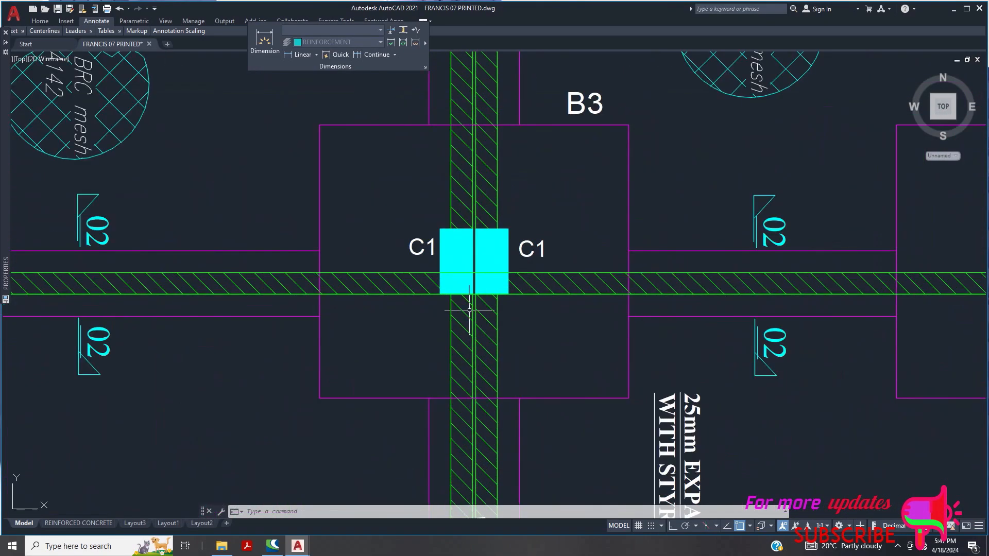
scroll(483, 233, "down", 8)
scroll(428, 191, "up", 8)
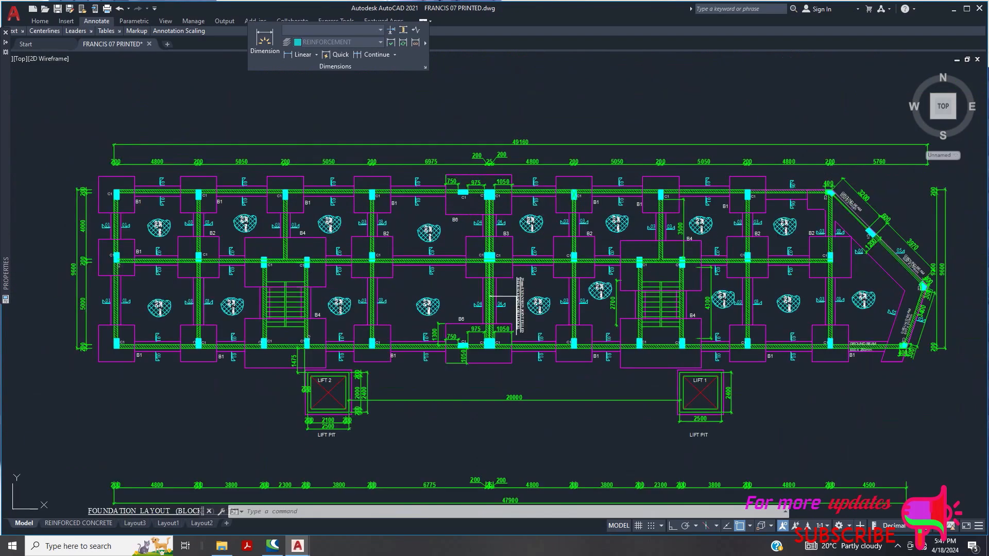
scroll(428, 204, "down", 8)
scroll(533, 234, "up", 7)
scroll(533, 226, "down", 2)
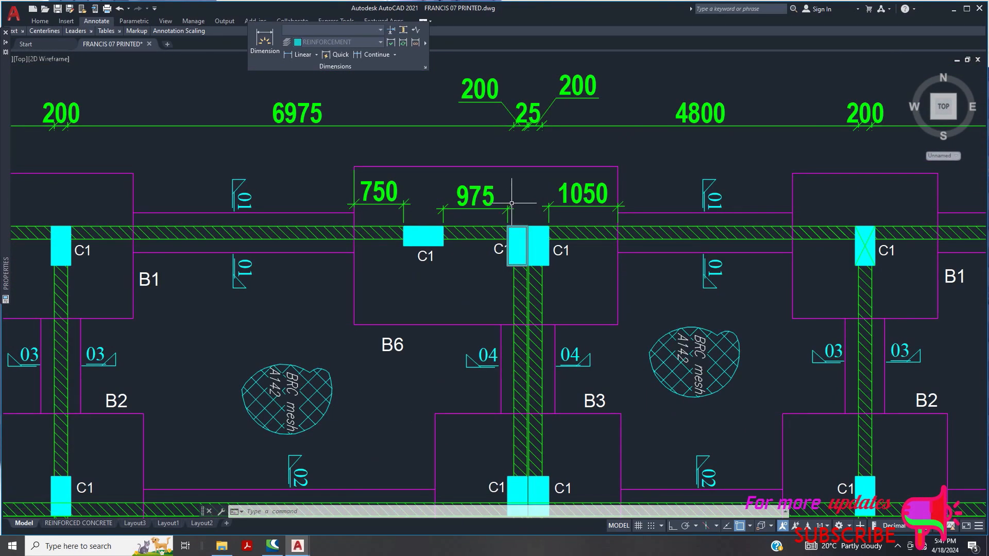
Examine the two adjoining C1 columns on base B6 and their place within the whole foundation layout
scroll(531, 229, "down", 5)
scroll(518, 227, "up", 5)
scroll(518, 227, "up", 3)
scroll(511, 203, "down", 5)
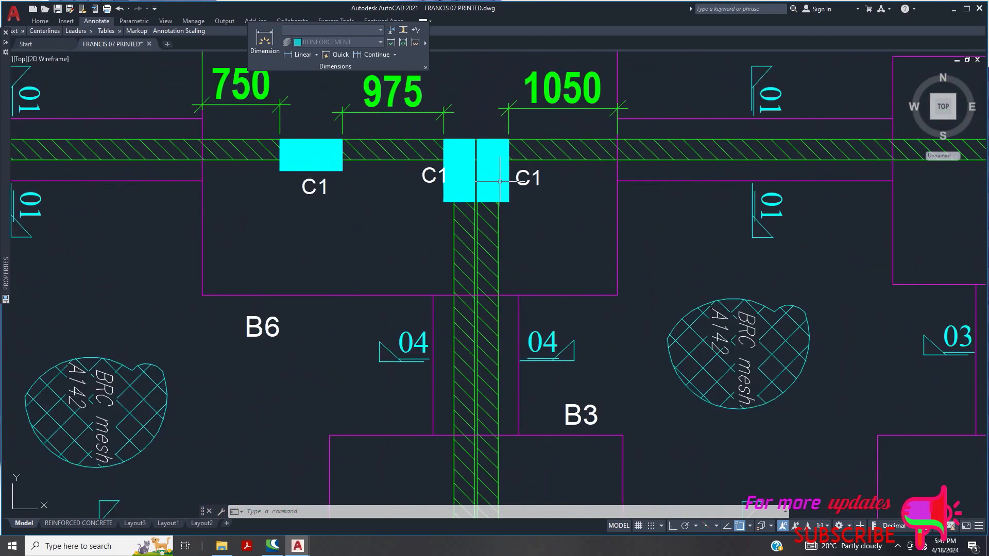
scroll(498, 178, "up", 4)
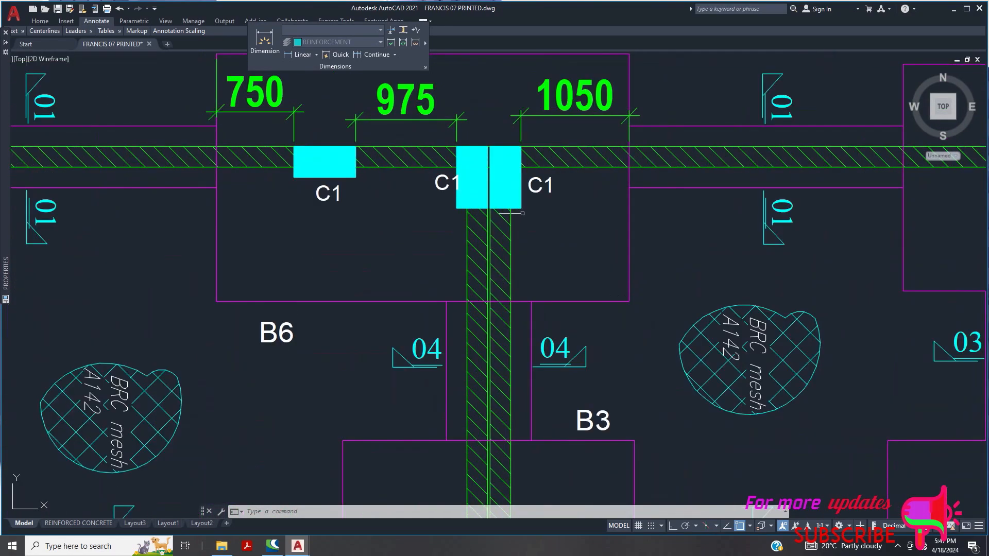
scroll(545, 184, "down", 4)
scroll(517, 233, "down", 5)
scroll(517, 222, "up", 4)
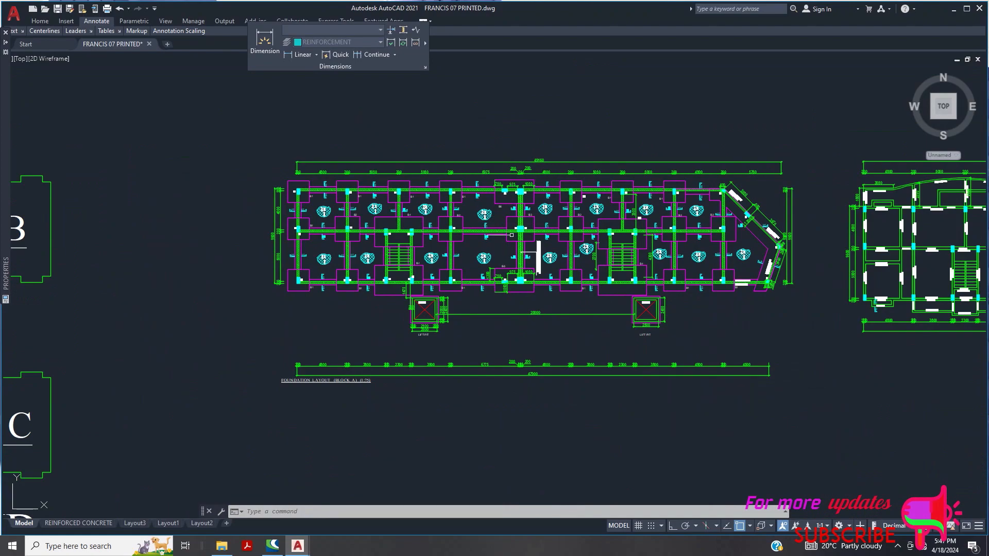
scroll(516, 224, "down", 3)
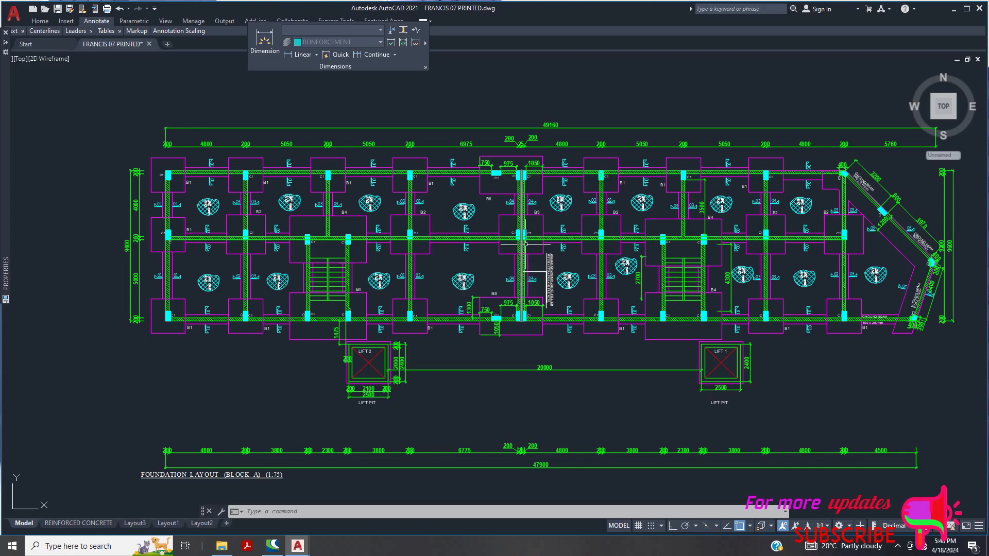
Inspect the paired C1 columns on base B3 and the expansion joint filler note beside them
scroll(520, 231, "up", 4)
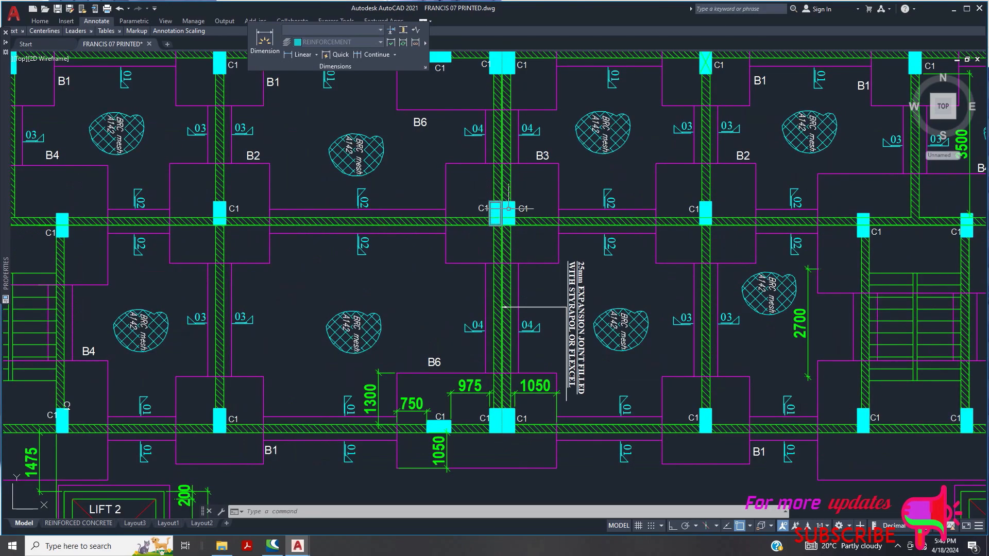
scroll(498, 197, "up", 4)
scroll(505, 215, "down", 2)
scroll(506, 215, "down", 3)
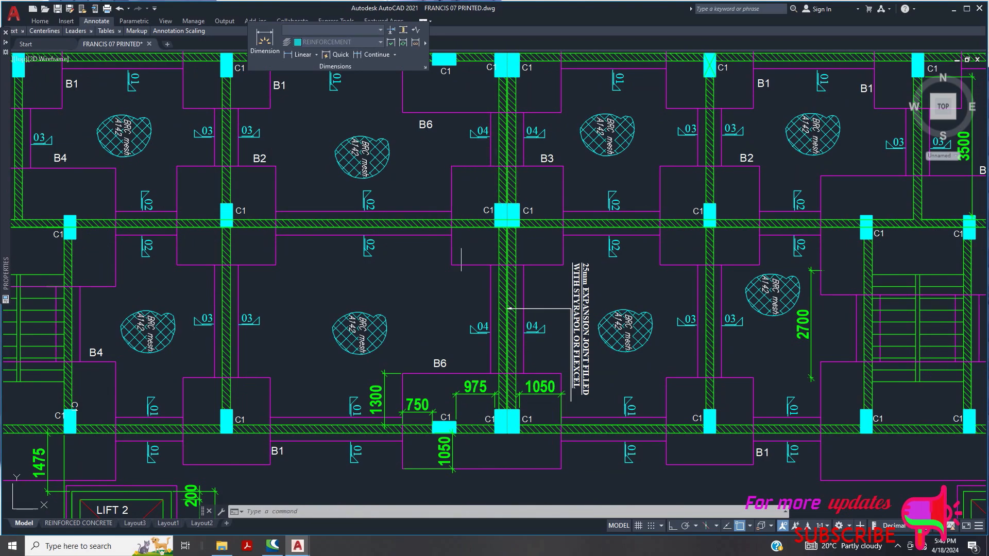
scroll(473, 220, "down", 2)
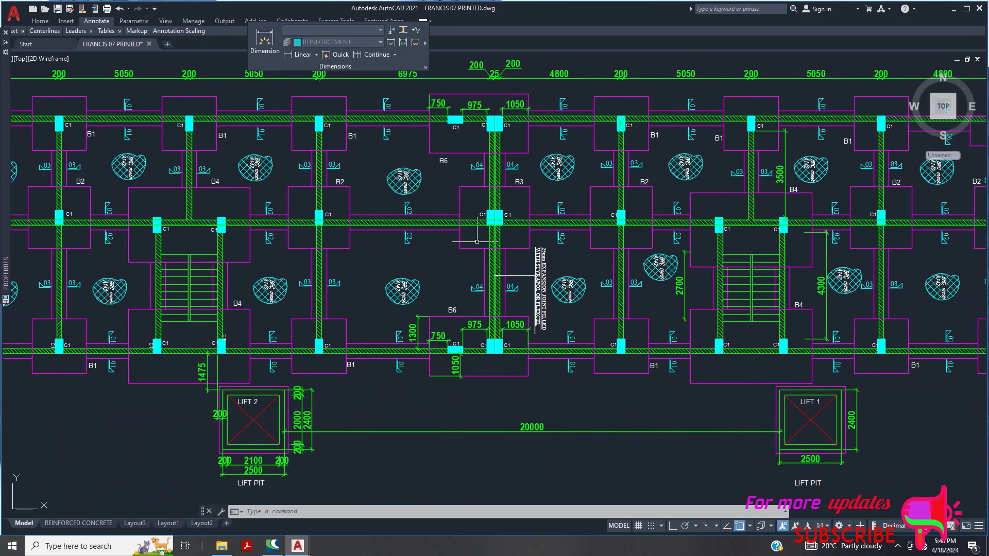
scroll(454, 277, "down", 8)
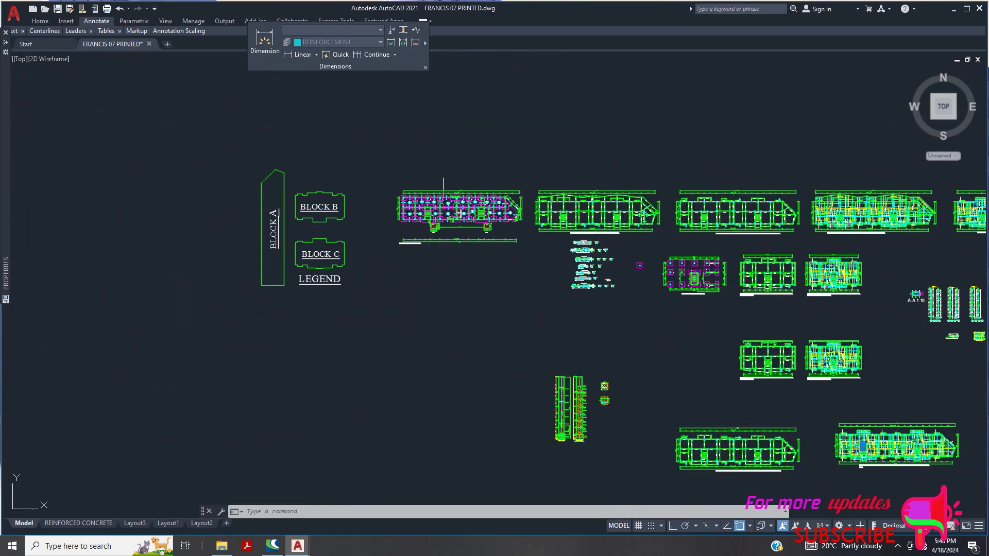
scroll(456, 199, "up", 10)
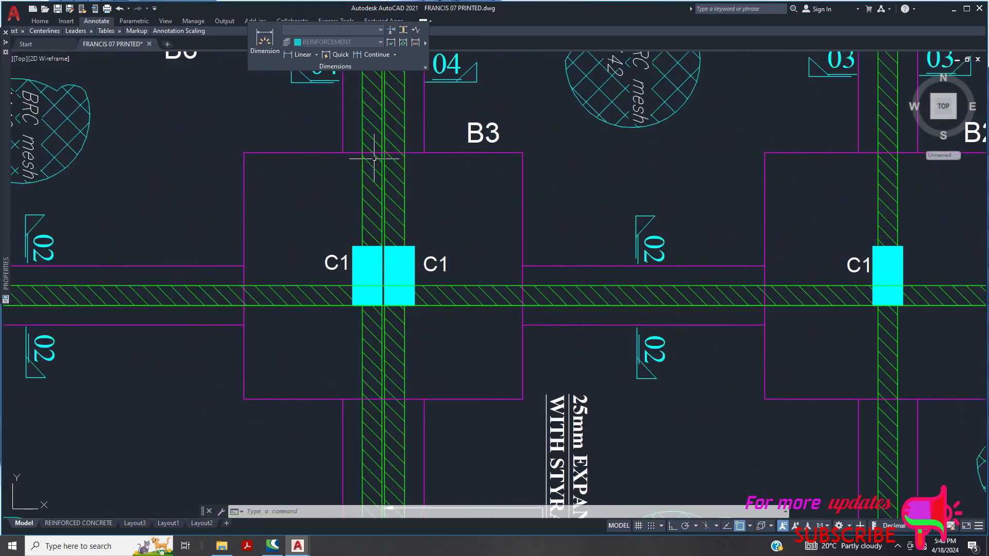
scroll(441, 284, "down", 5)
scroll(440, 284, "up", 5)
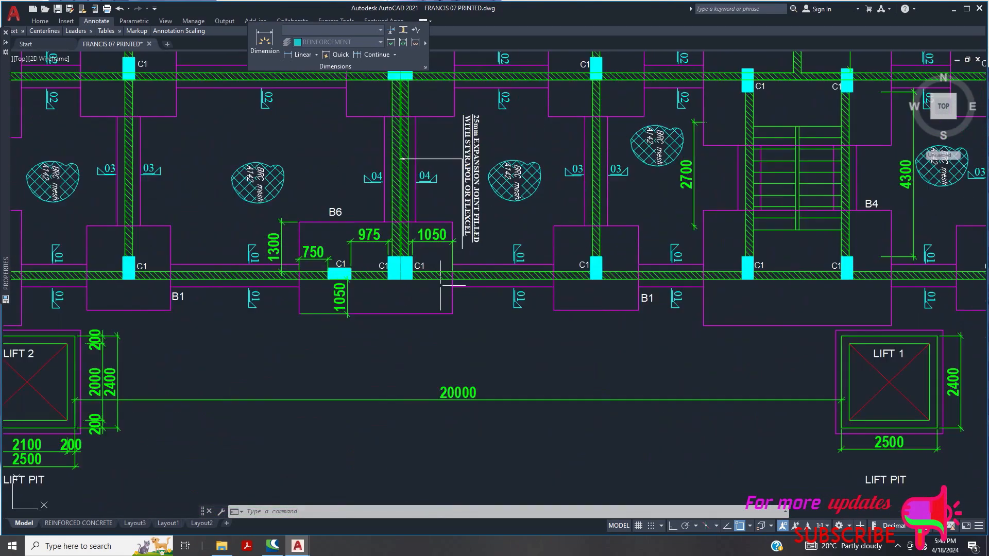
Locate the column base B6 detail among the foundation section and column base details
scroll(446, 276, "down", 8)
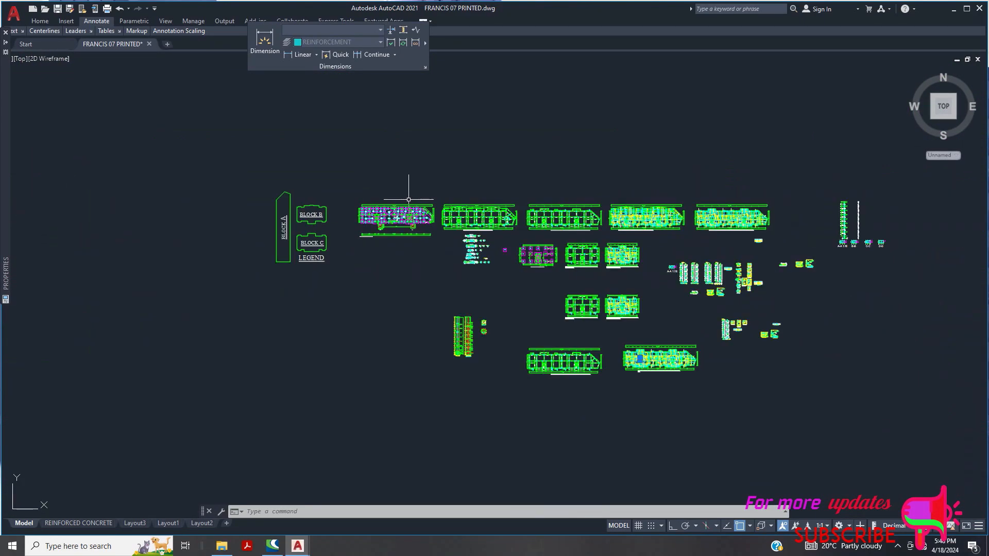
scroll(767, 284, "up", 5)
scroll(761, 280, "down", 3)
scroll(654, 253, "up", 5)
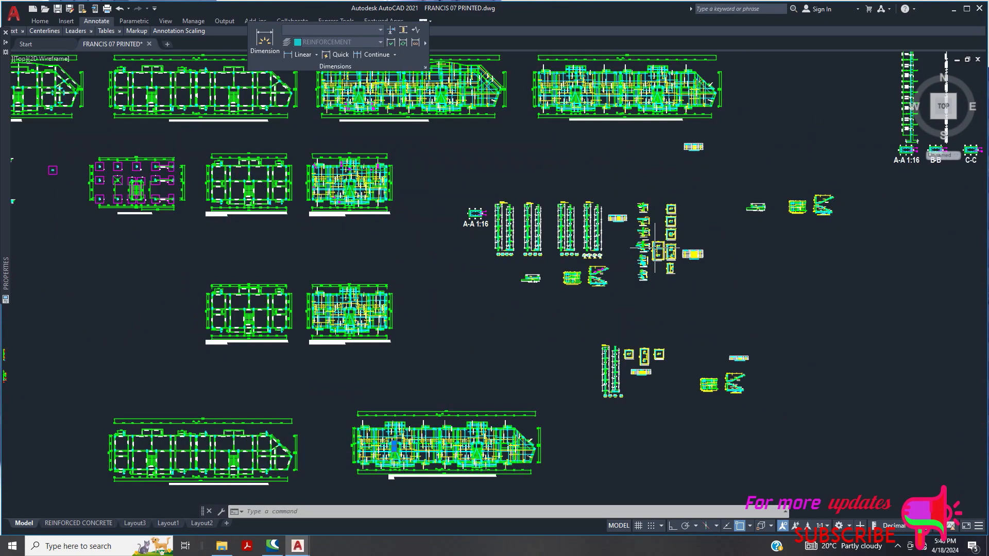
scroll(711, 290, "up", 4)
scroll(643, 291, "down", 4)
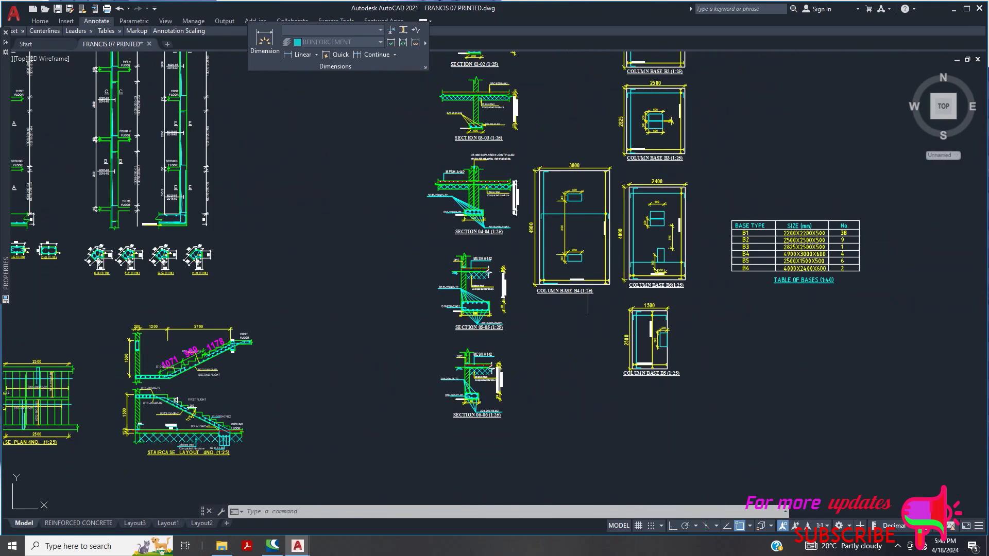
scroll(576, 291, "up", 4)
scroll(549, 299, "down", 3)
scroll(618, 301, "up", 7)
scroll(649, 301, "down", 4)
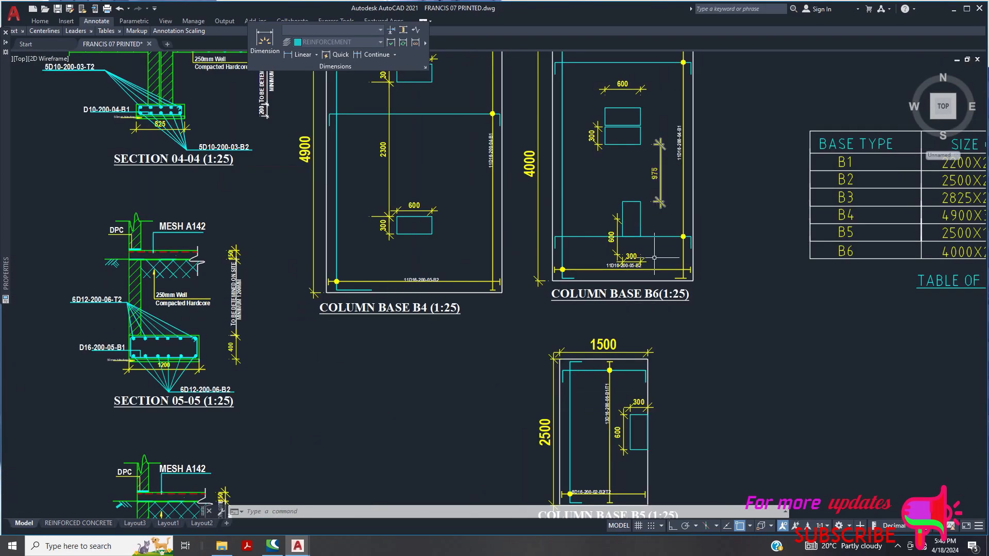
Examine the column positions, spacing and reinforcement labels in the column base B6 detail
scroll(656, 216, "down", 3)
scroll(651, 204, "up", 8)
scroll(649, 190, "down", 4)
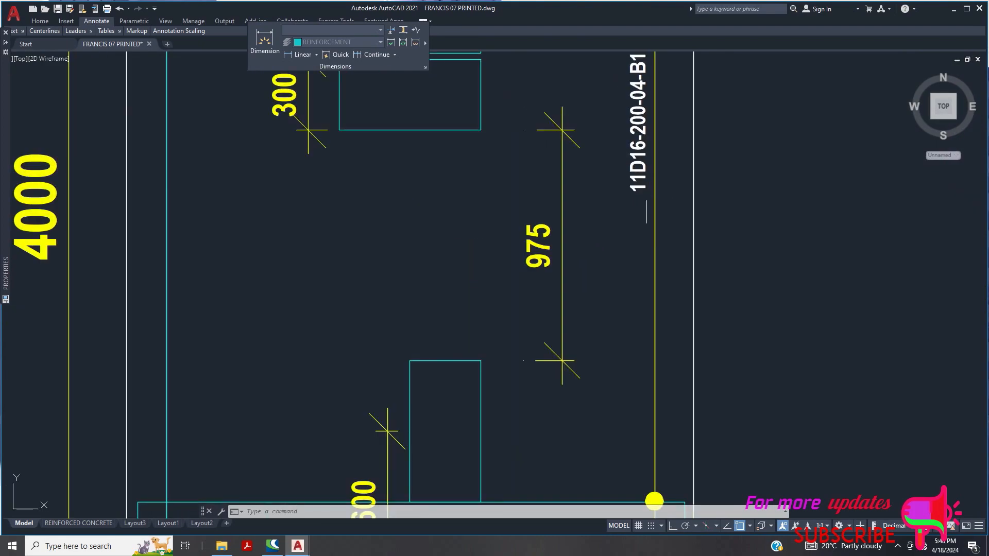
scroll(627, 184, "down", 2)
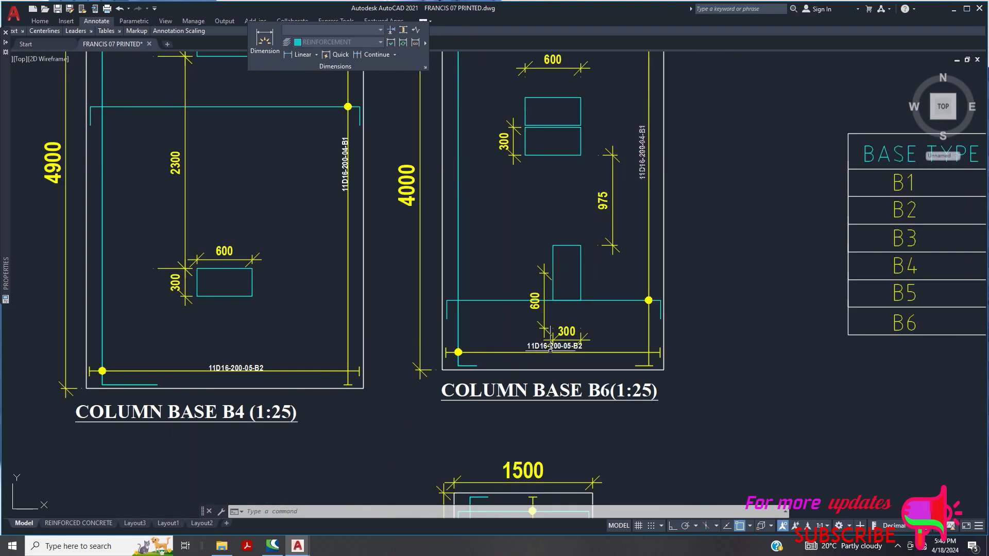
scroll(548, 350, "down", 2)
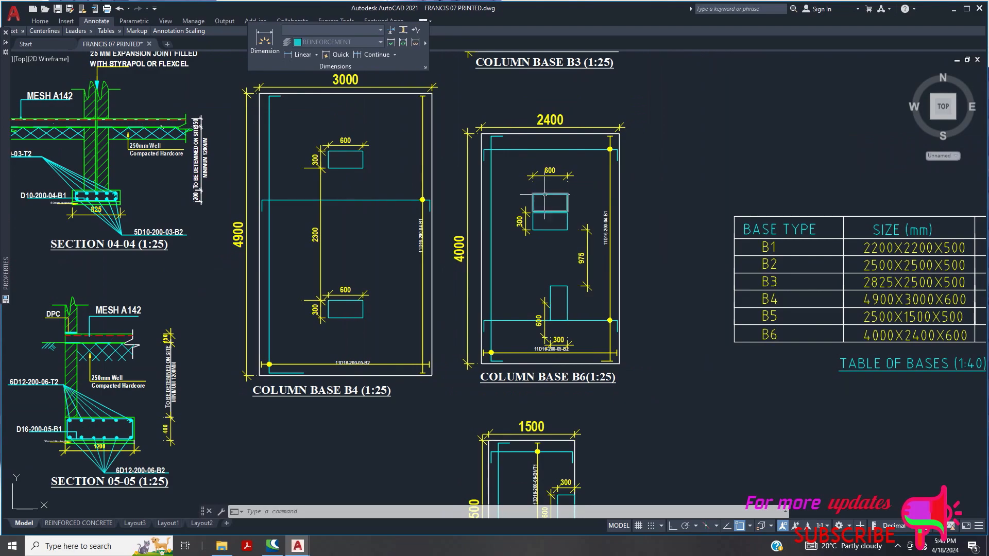
scroll(546, 198, "down", 6)
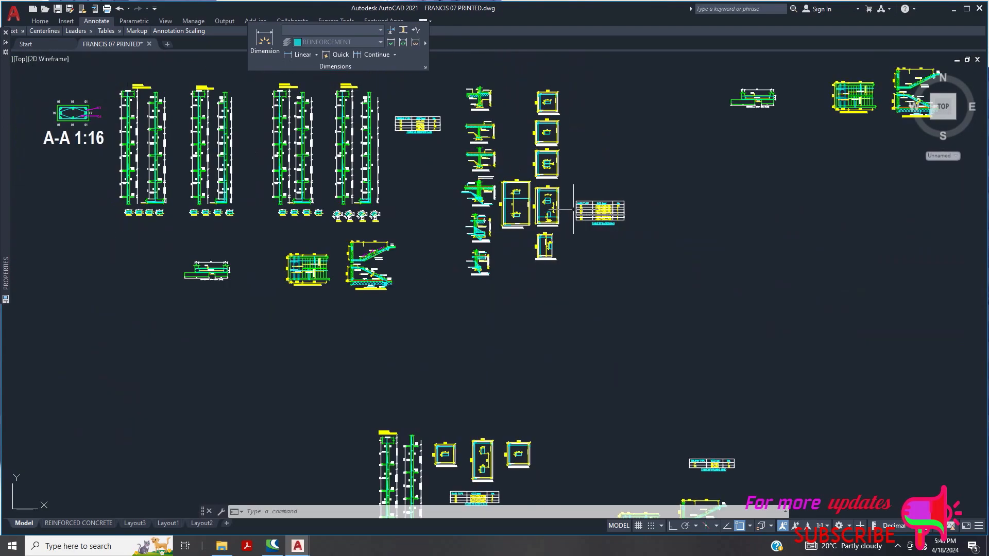
Return to the Block A foundation layout and find base B6 at the upper end of the expansion joint
scroll(546, 201, "down", 2)
scroll(493, 384, "up", 6)
scroll(494, 384, "up", 2)
scroll(569, 335, "down", 6)
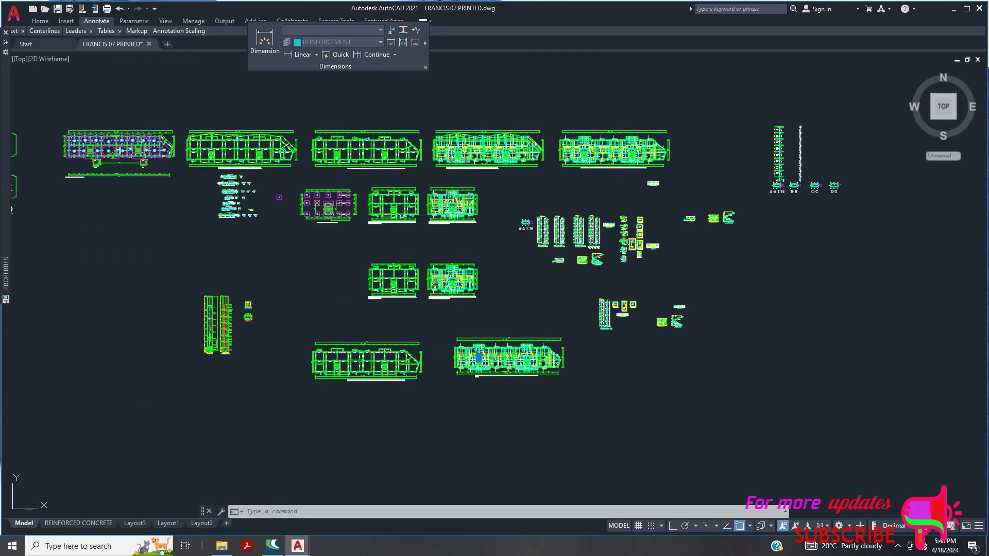
scroll(119, 151, "up", 6)
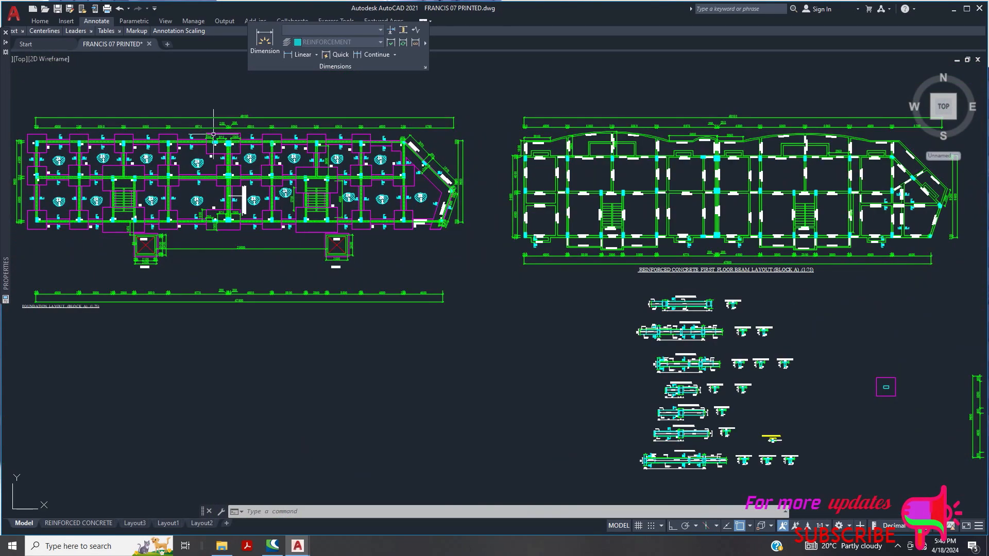
scroll(216, 149, "up", 2)
scroll(216, 149, "down", 1)
scroll(216, 149, "up", 6)
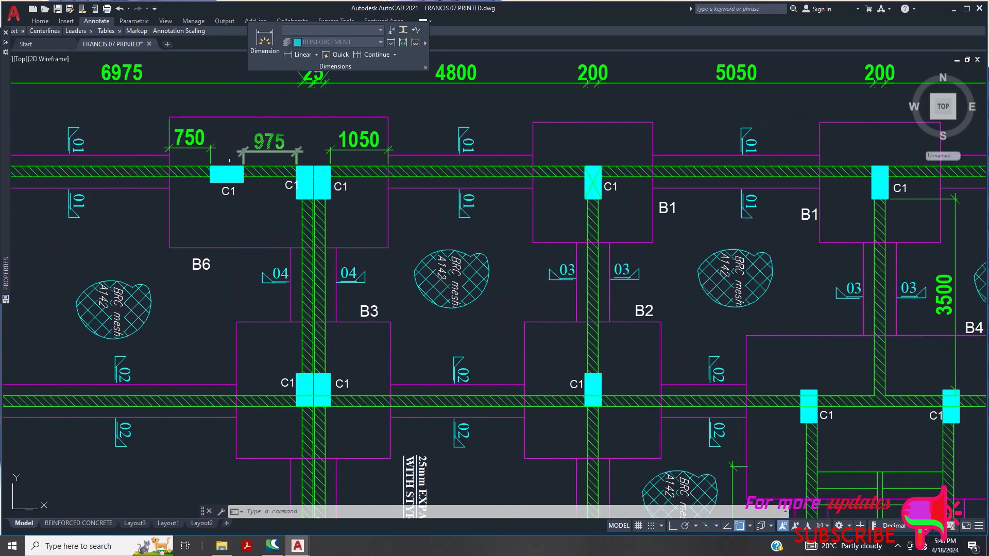
Inspect the separate C1 column on base B6 and its spacing from the paired columns at the joint
scroll(229, 190, "down", 5)
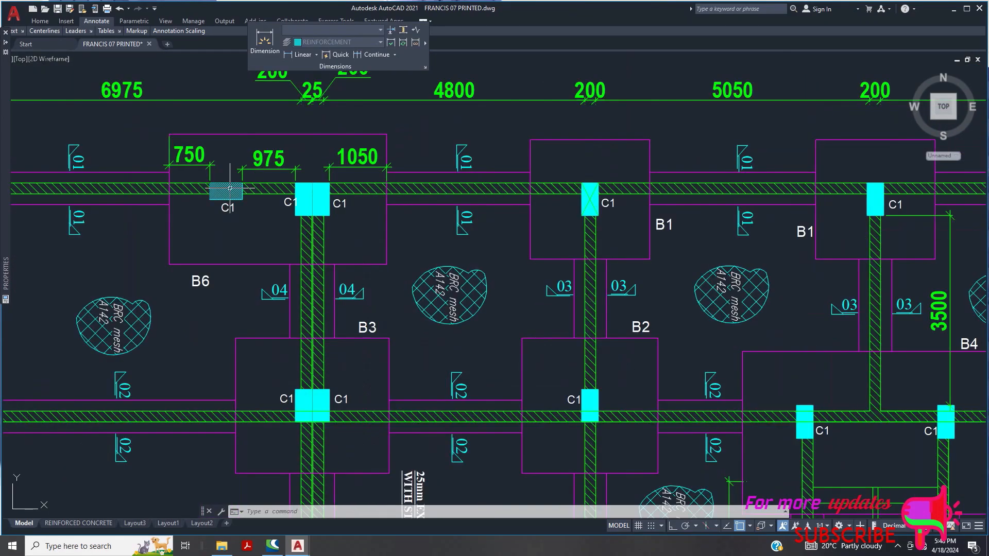
scroll(226, 193, "up", 4)
scroll(257, 193, "down", 2)
scroll(256, 193, "down", 1)
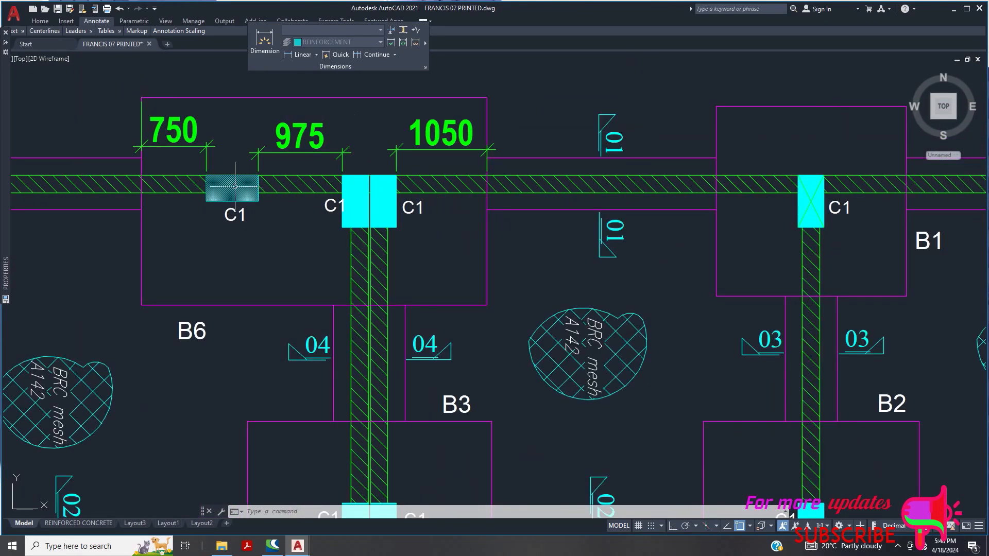
scroll(257, 193, "up", 4)
scroll(264, 194, "down", 4)
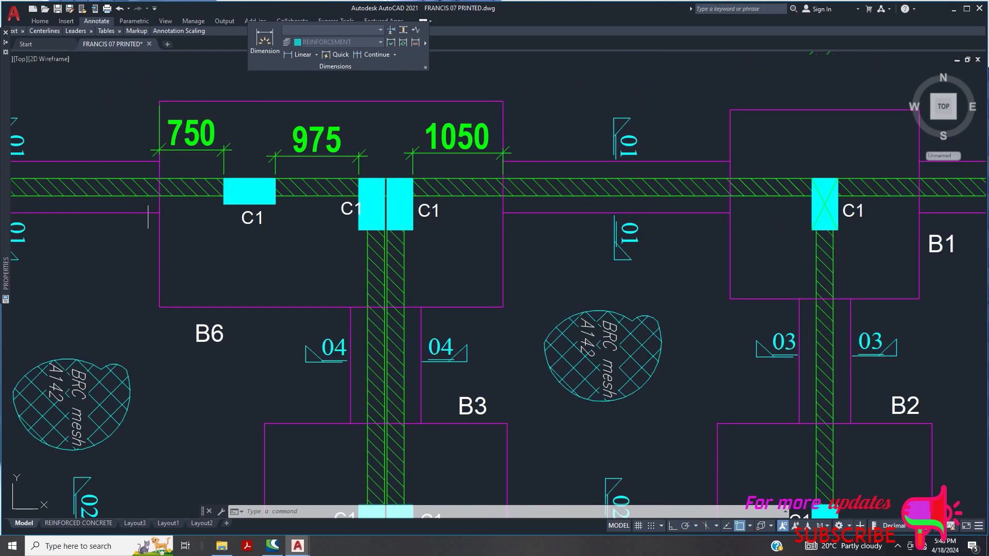
scroll(466, 165, "down", 4)
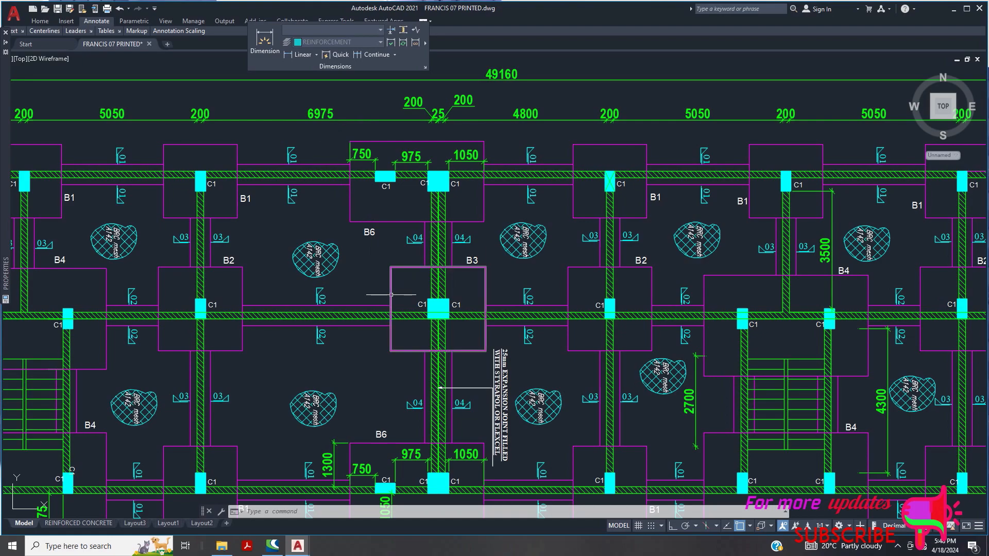
Check the second base B6 at the lower end of the expansion joint in the foundation layout
scroll(442, 278, "down", 4)
scroll(445, 311, "up", 4)
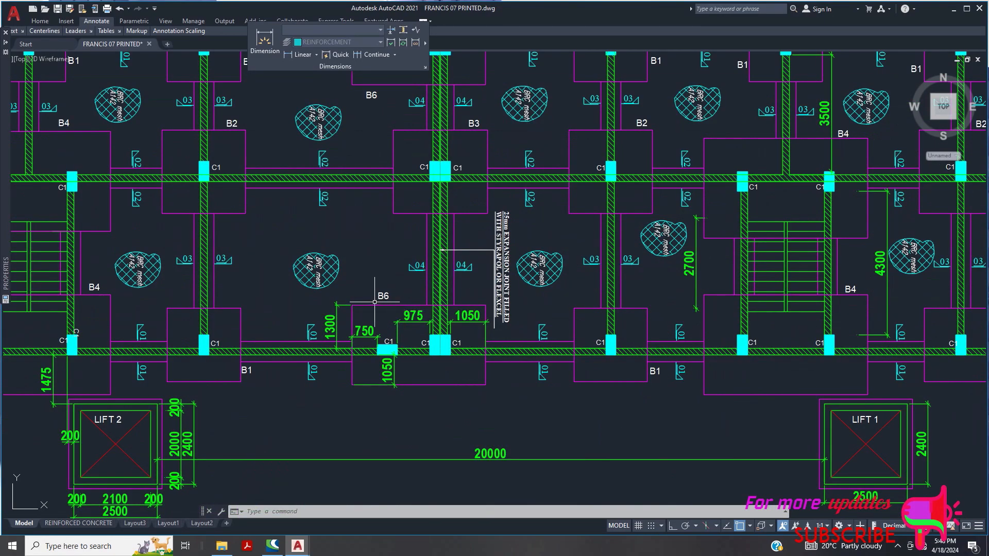
scroll(355, 291, "down", 5)
scroll(355, 292, "down", 4)
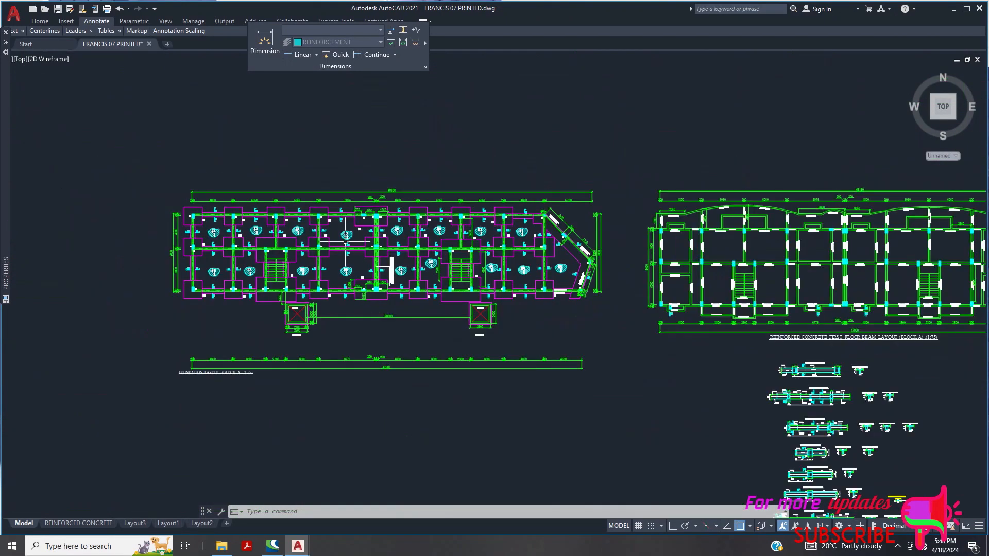
scroll(361, 268, "up", 4)
scroll(362, 237, "down", 5)
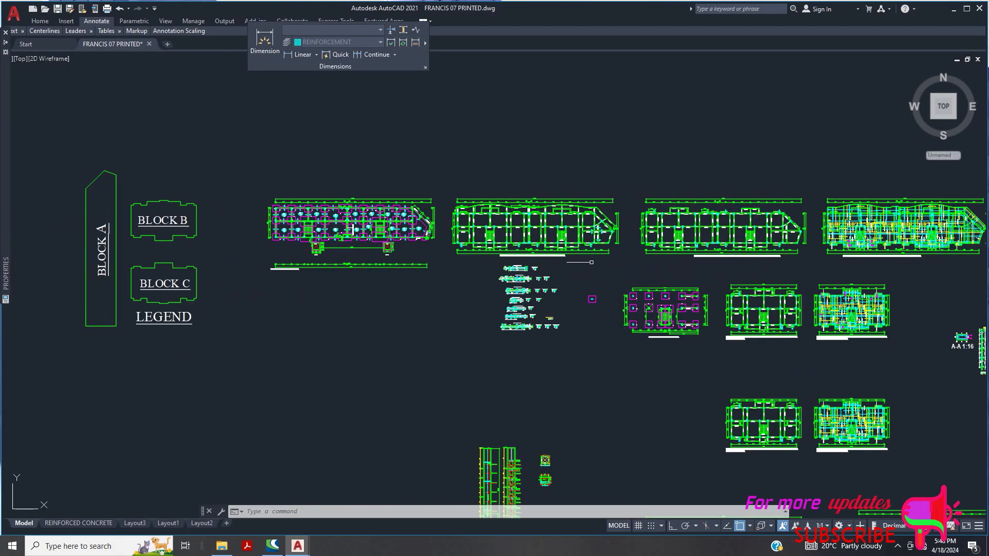
Locate the Section 04-04 detail and examine the strip footing and walls at the expansion joint
scroll(465, 192, "down", 3)
scroll(731, 257, "up", 8)
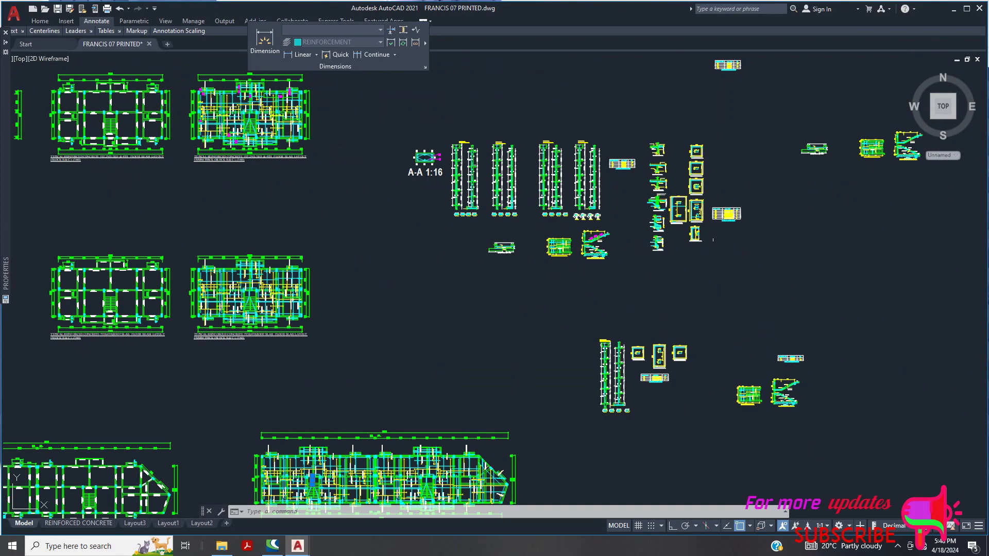
scroll(550, 203, "up", 8)
scroll(567, 221, "down", 6)
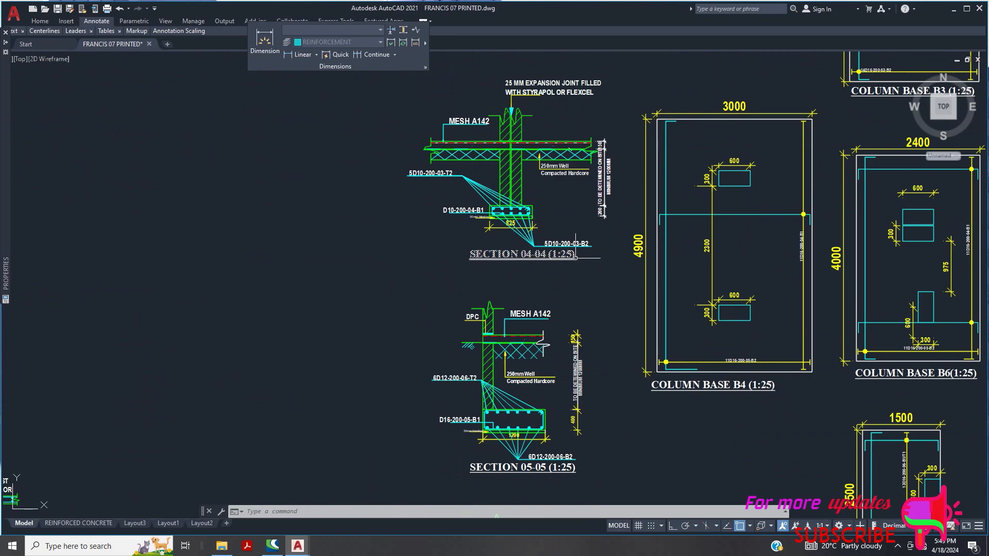
scroll(574, 230, "down", 8)
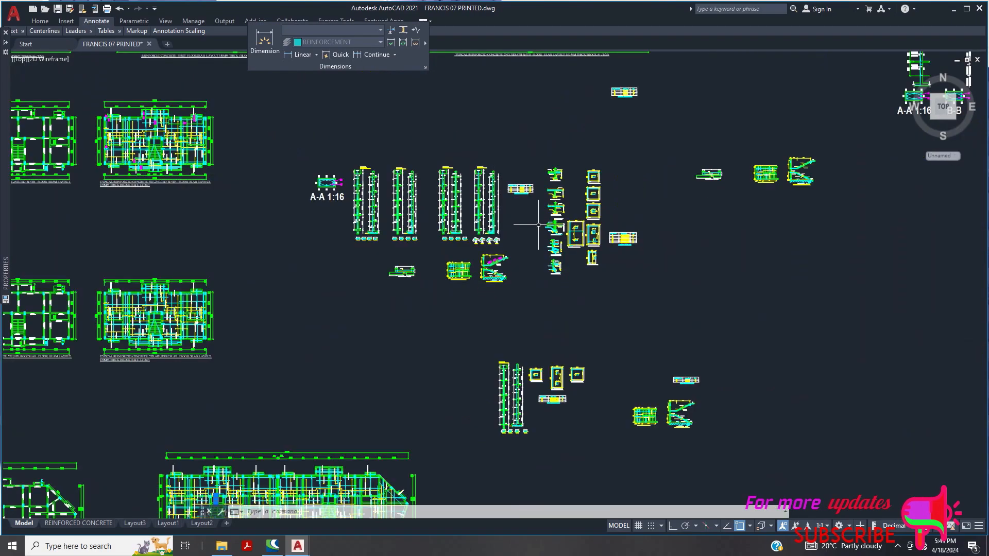
Return to the Block A foundation layout and find the strip footing along the expansion joint between bases B6 and B3
scroll(101, 168, "up", 6)
scroll(321, 252, "down", 6)
scroll(121, 137, "up", 6)
scroll(543, 255, "down", 4)
scroll(108, 242, "up", 6)
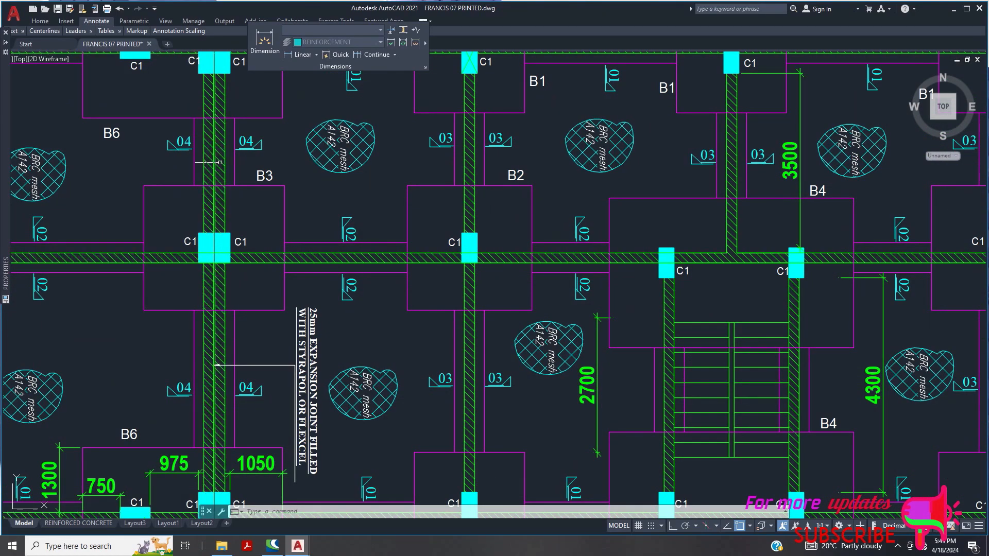
Check the Section 04 marks on the strip footing and double wall along the expansion joint in the foundation layout
scroll(234, 182, "down", 4)
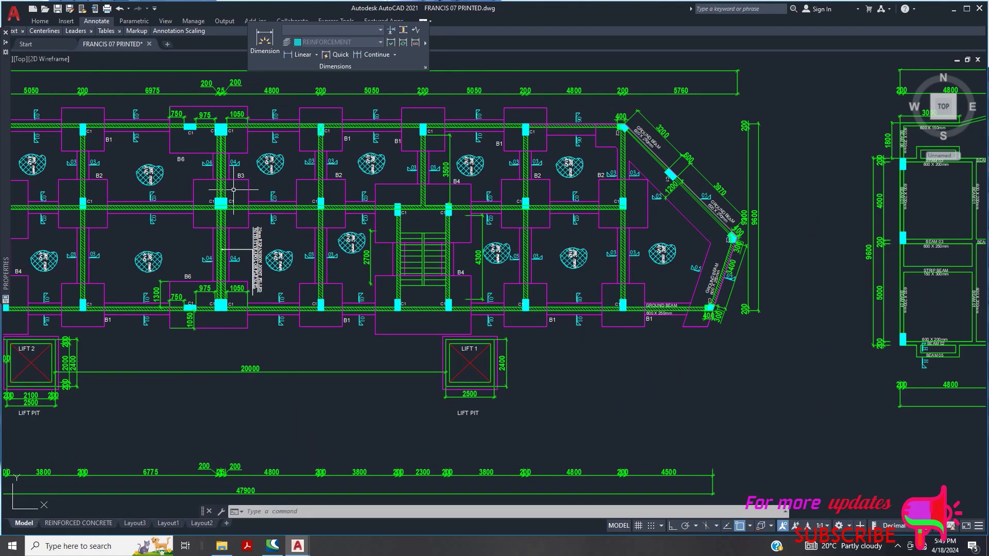
scroll(227, 183, "up", 2)
scroll(217, 172, "up", 2)
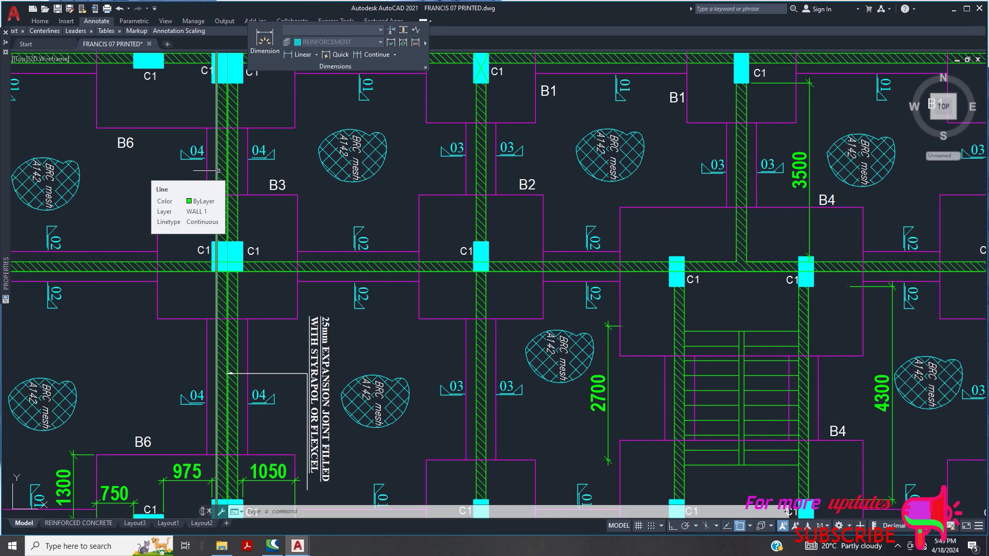
scroll(218, 170, "down", 2)
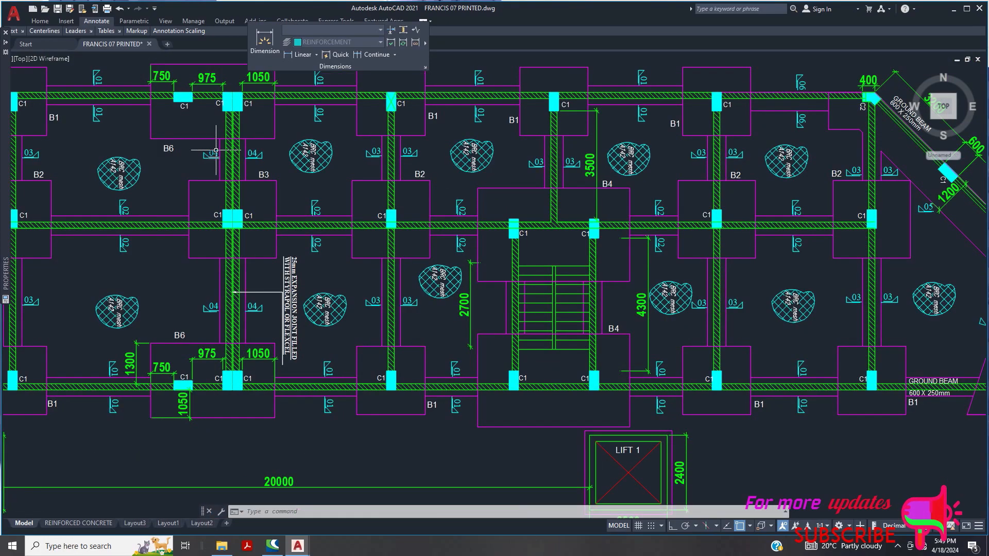
scroll(216, 151, "up", 4)
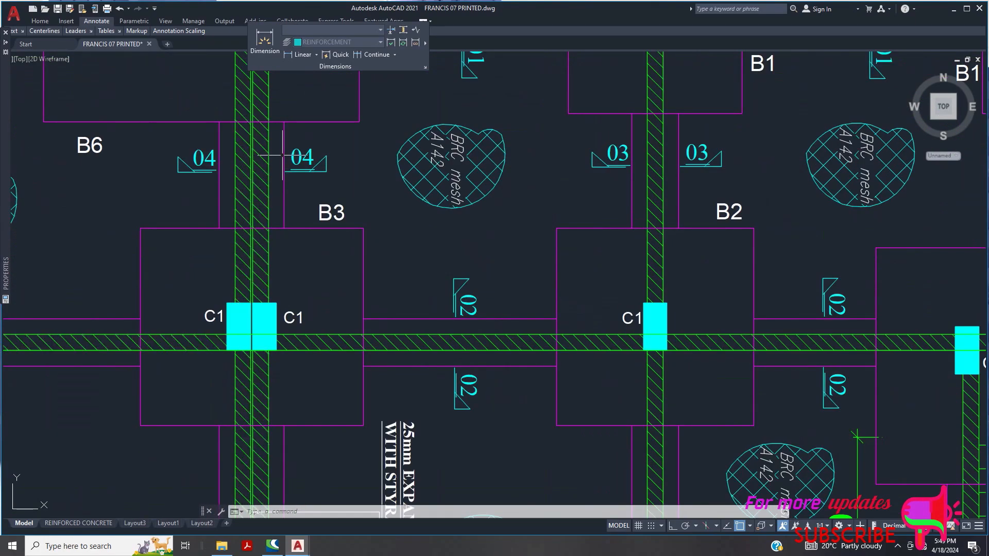
Locate the Section 02-02 detail among the foundation sections and view its single wall and strip footing
scroll(208, 187, "down", 6)
scroll(208, 187, "down", 4)
scroll(571, 257, "up", 10)
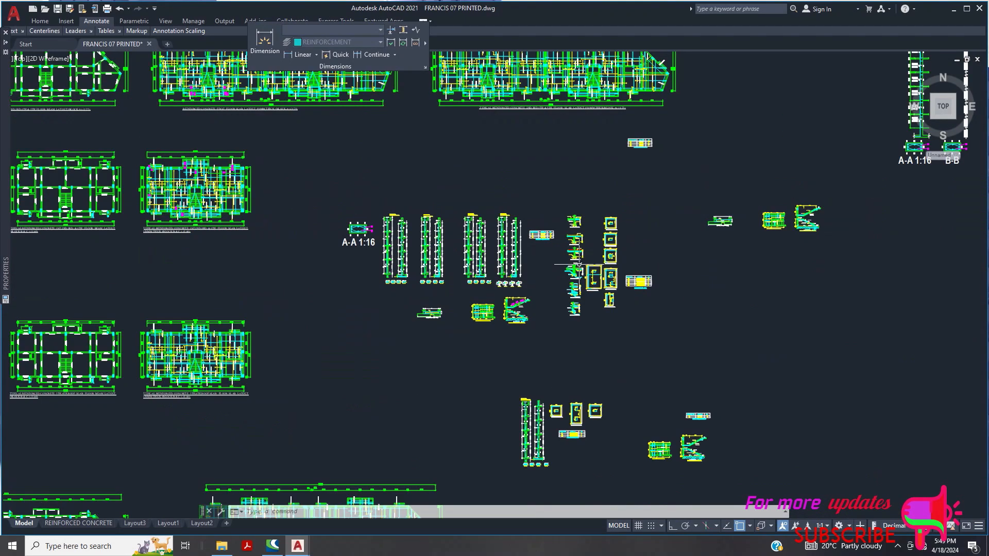
scroll(544, 198, "down", 3)
scroll(554, 191, "up", 2)
scroll(556, 189, "down", 2)
scroll(559, 188, "up", 3)
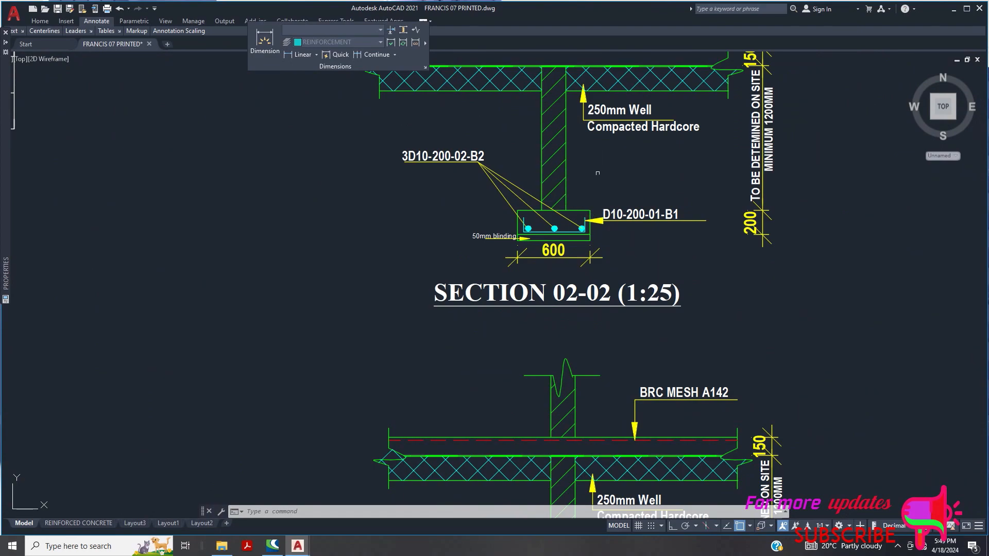
scroll(561, 221, "up", 1)
scroll(561, 221, "down", 1)
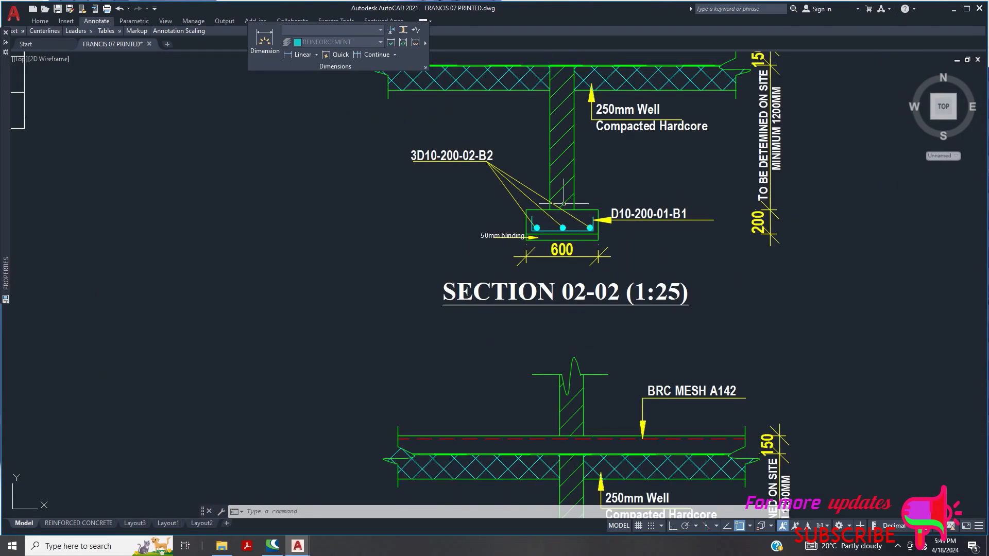
Examine the bottom reinforcement labels and footing width in the Section 02-02 detail
scroll(560, 157, "down", 1)
scroll(561, 139, "down", 2)
scroll(564, 169, "up", 4)
scroll(565, 206, "down", 2)
scroll(565, 223, "up", 5)
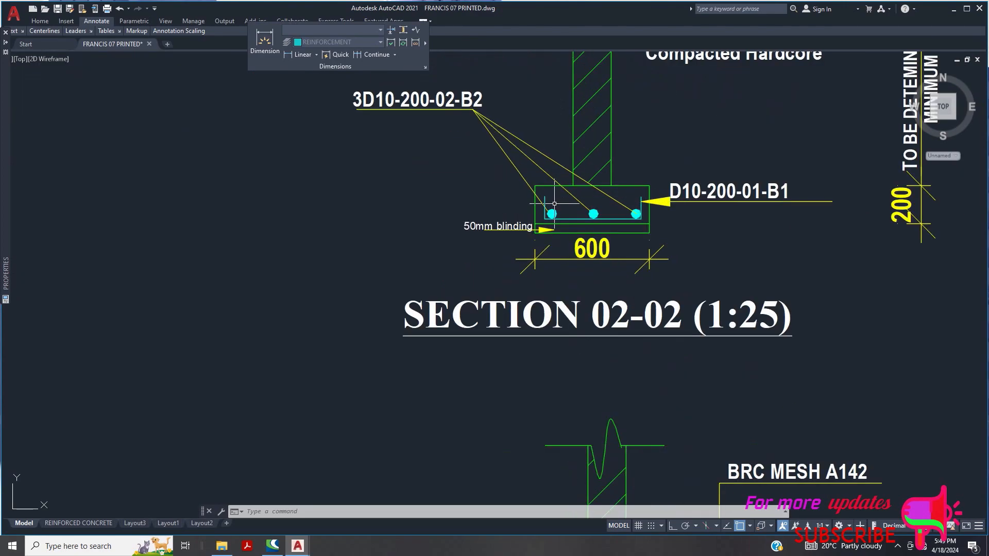
scroll(579, 223, "down", 2)
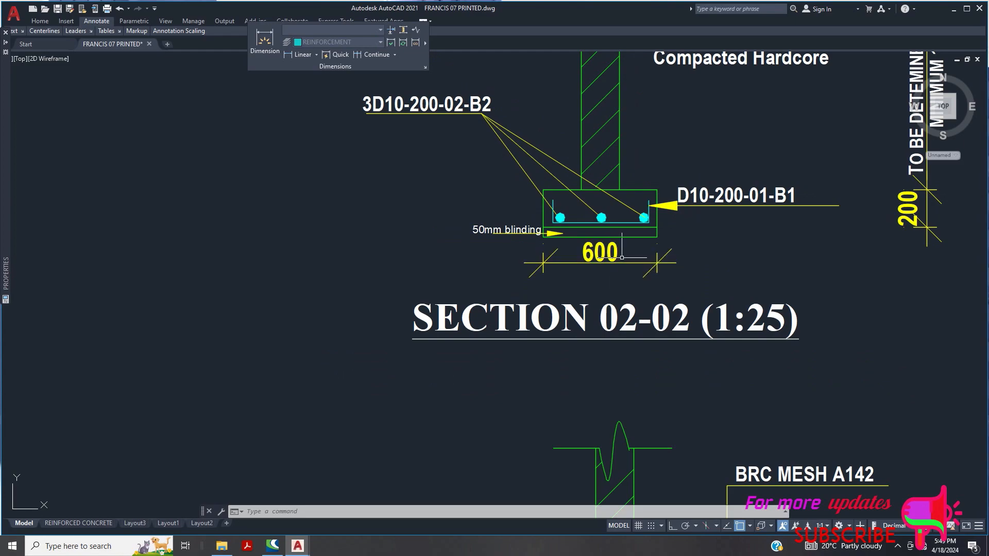
scroll(697, 177, "down", 2)
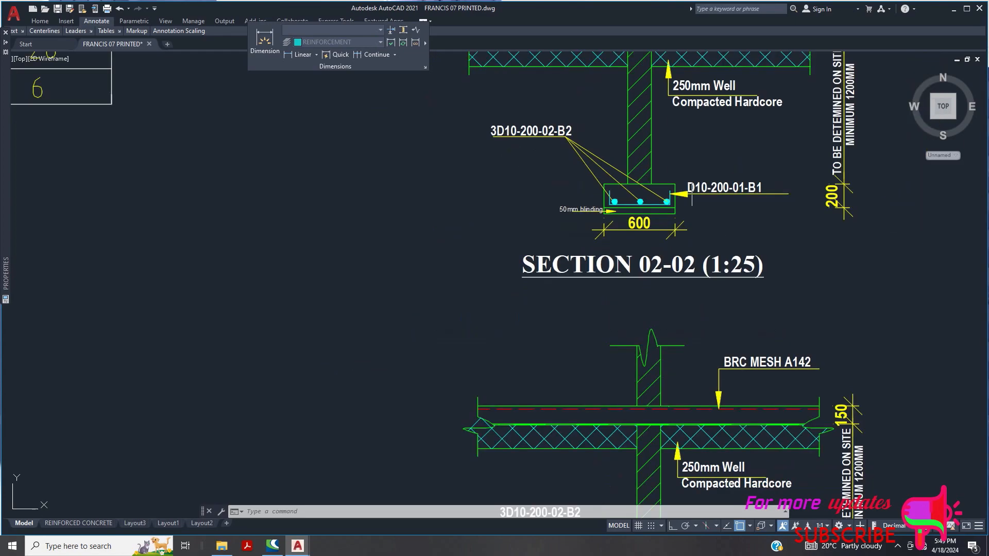
Inspect the longitudinal bars, the U-shaped transverse bar and the blinding in the Section 02-02 footing up close
scroll(645, 205, "up", 2)
scroll(587, 197, "up", 4)
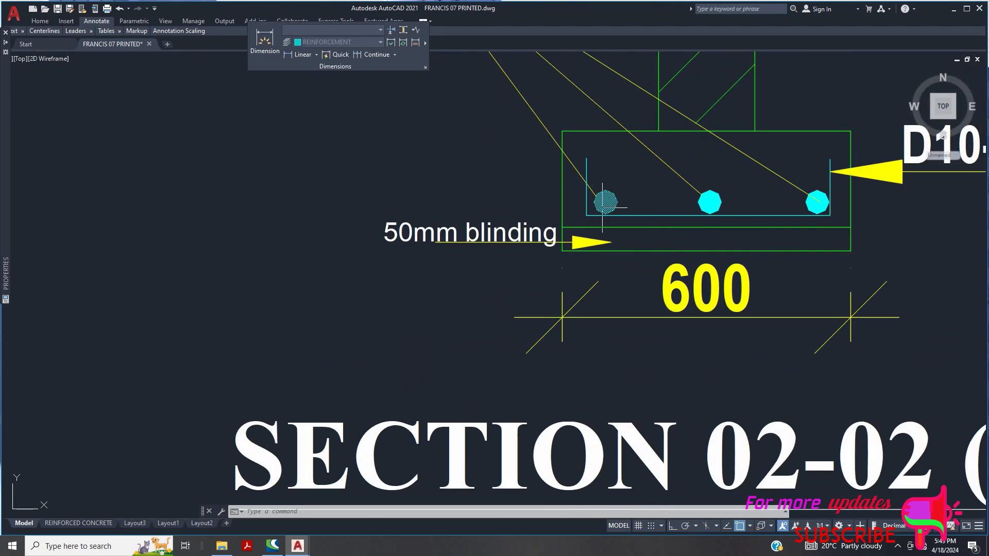
scroll(747, 202, "down", 2)
scroll(714, 230, "down", 2)
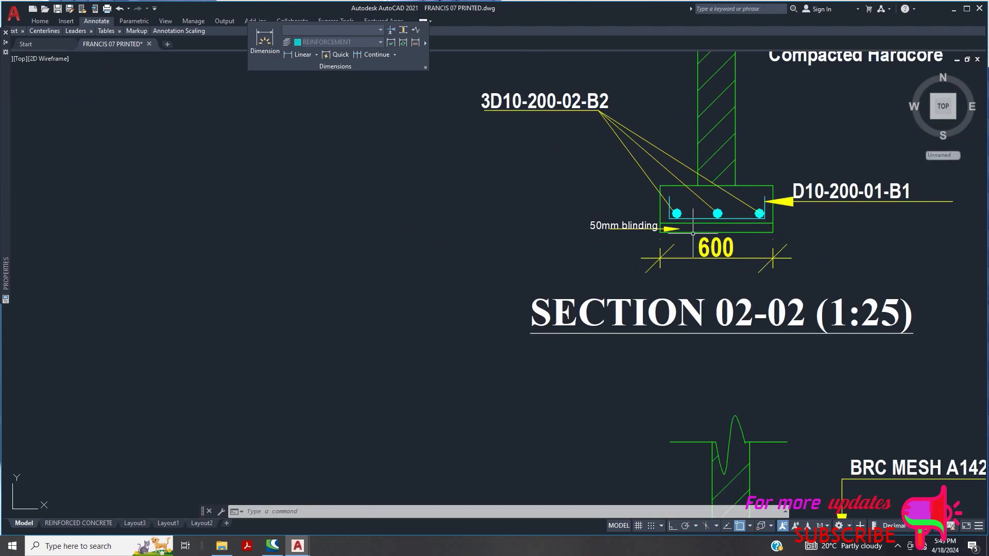
scroll(692, 227, "up", 2)
scroll(692, 226, "down", 2)
scroll(643, 213, "up", 4)
scroll(662, 218, "down", 2)
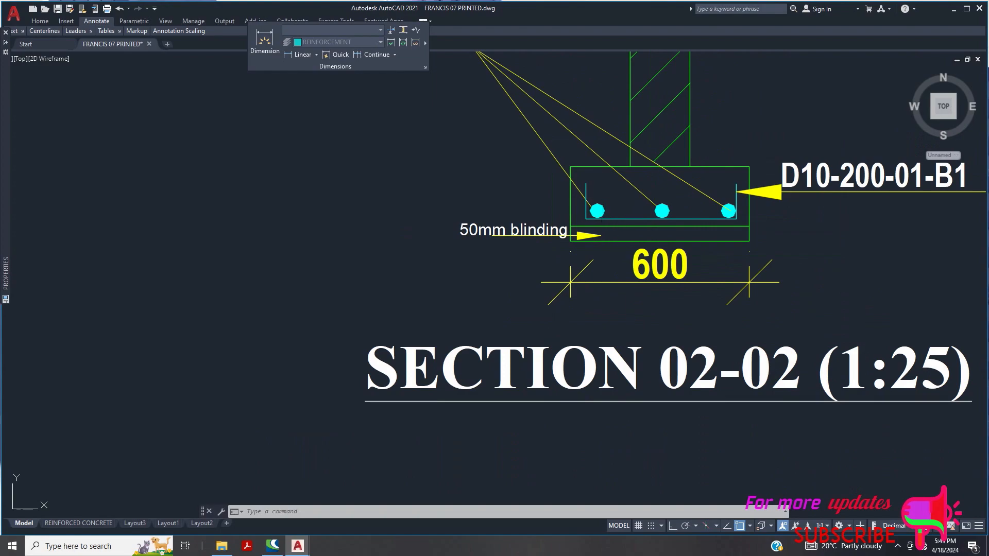
Go to the Section 04-04 detail and compare its strip footing reinforcement with that of Section 02-02
scroll(655, 207, "down", 5)
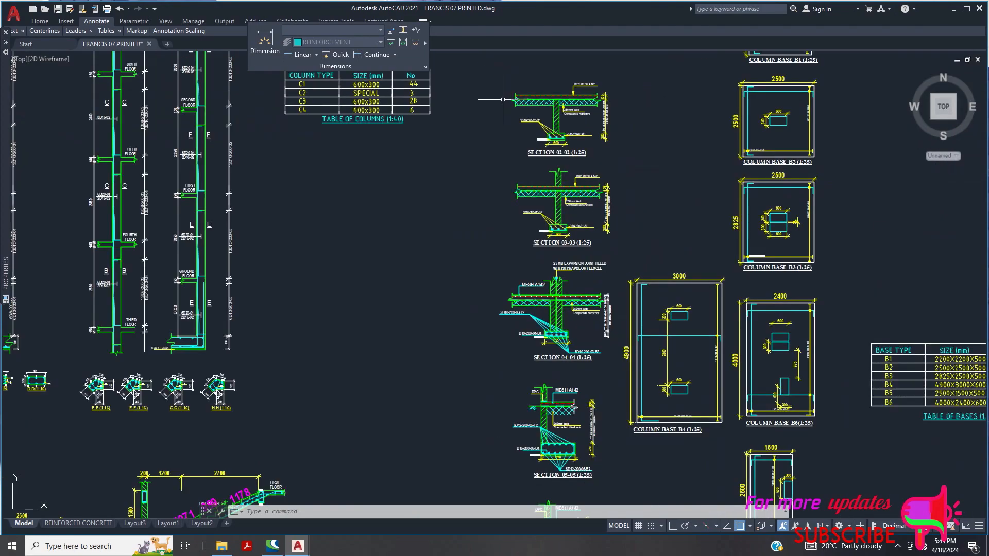
scroll(549, 335, "up", 5)
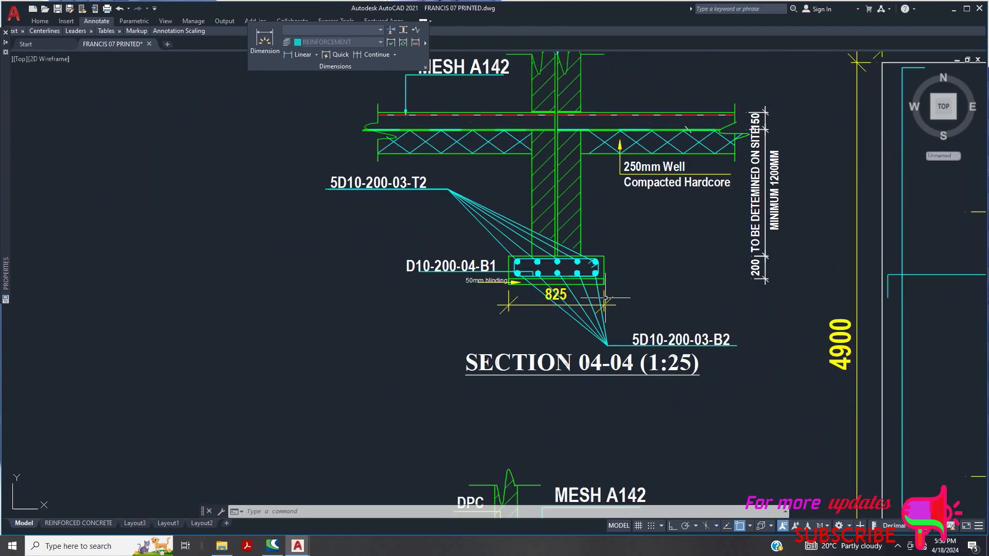
scroll(501, 285, "up", 3)
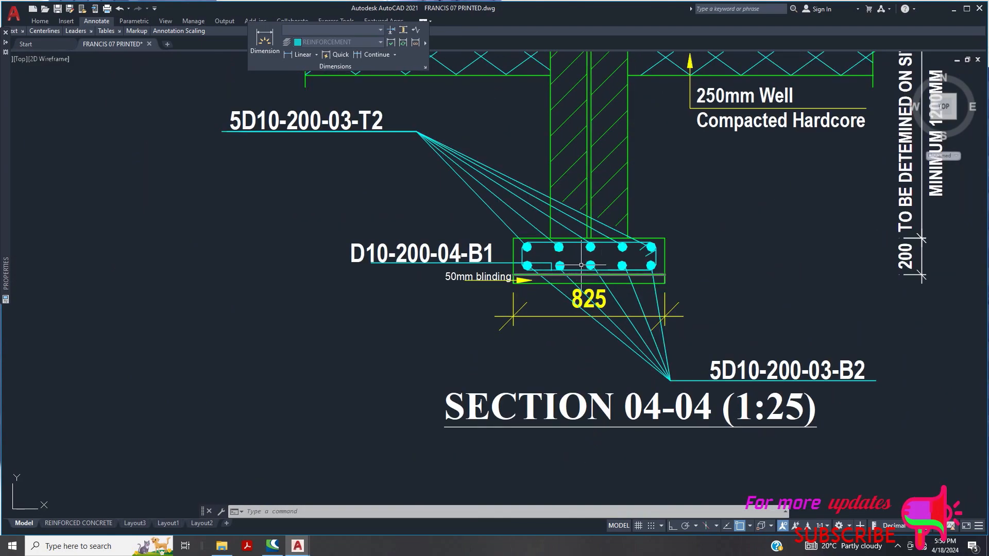
scroll(591, 219, "down", 3)
scroll(591, 218, "up", 2)
scroll(592, 222, "down", 5)
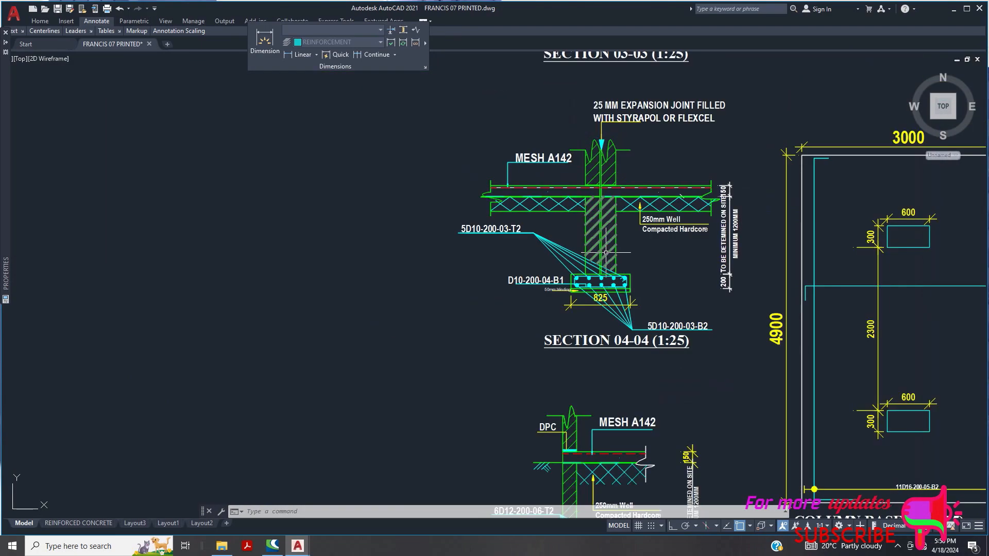
Examine the paired walls and the expansion joint gap between them in Section 04-04, from the footing up to the floor slab
scroll(598, 232, "up", 6)
scroll(601, 262, "up", 3)
scroll(604, 273, "down", 3)
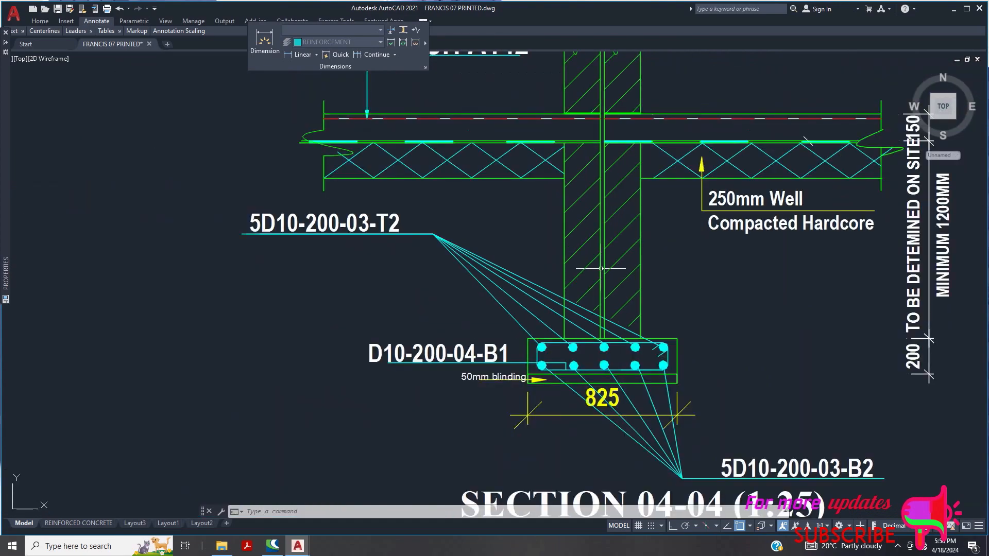
scroll(591, 195, "down", 2)
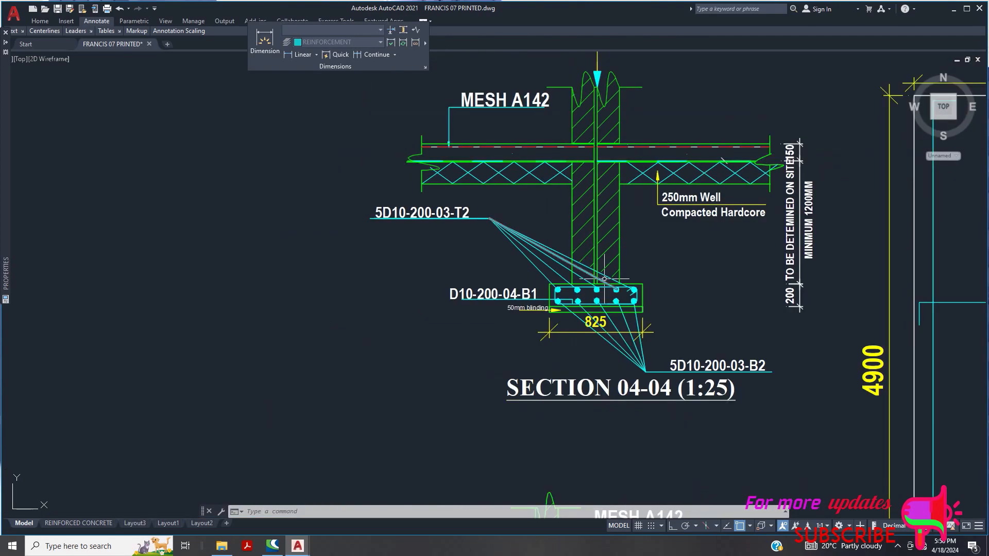
scroll(560, 239, "up", 4)
scroll(618, 281, "down", 2)
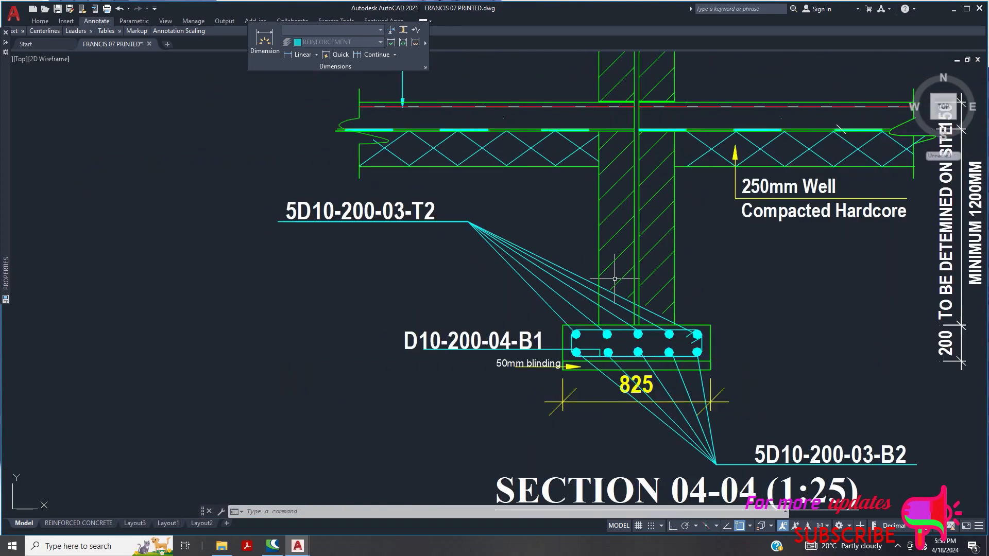
scroll(634, 262, "down", 2)
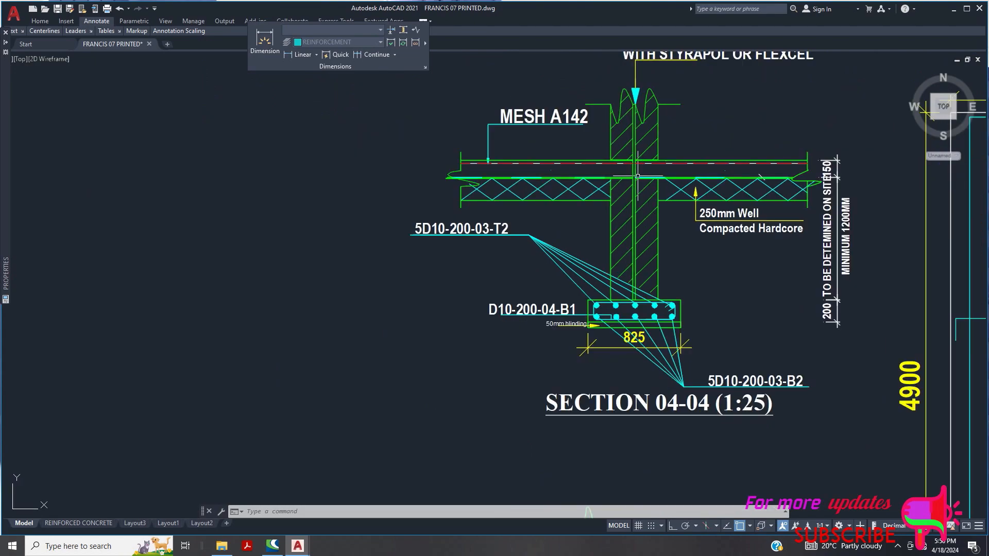
scroll(638, 176, "up", 6)
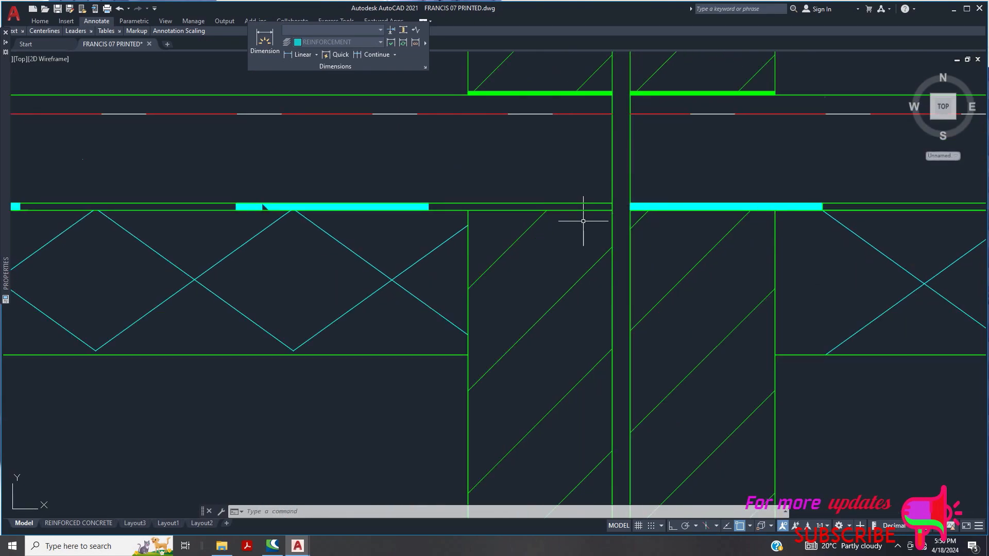
Inspect the top bars, bottom bars and enclosing link inside the Section 04-04 strip footing
scroll(583, 221, "down", 6)
scroll(588, 345, "up", 2)
scroll(590, 355, "up", 2)
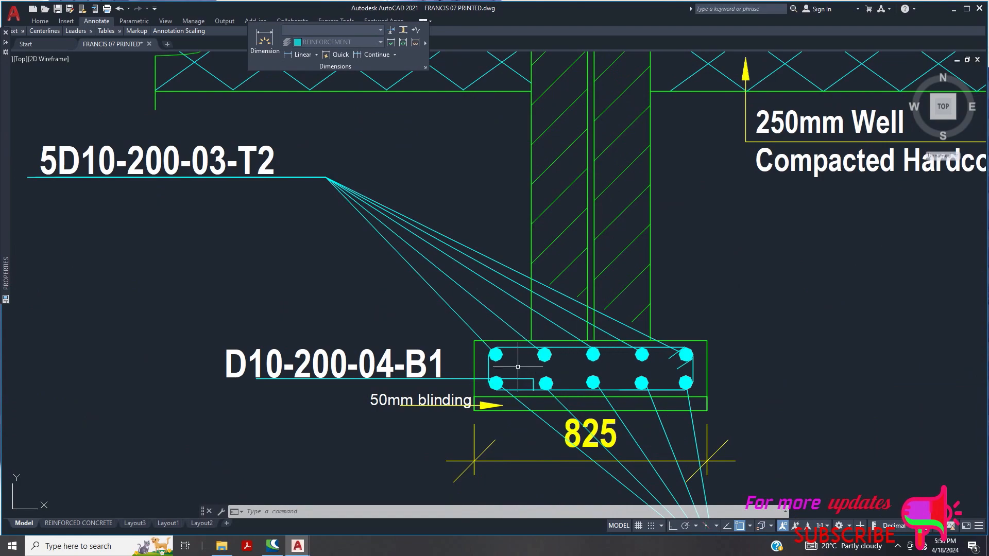
scroll(519, 370, "down", 2)
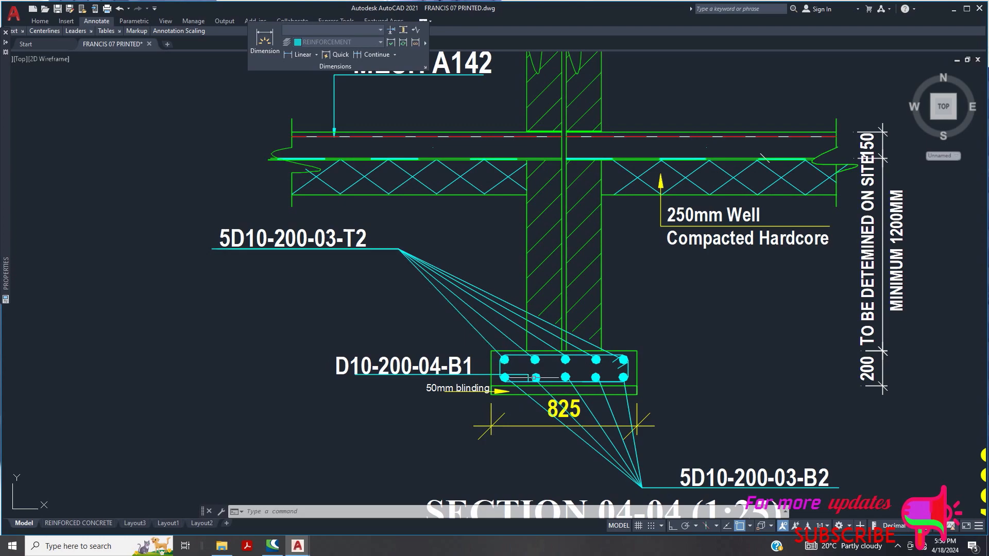
scroll(535, 378, "up", 2)
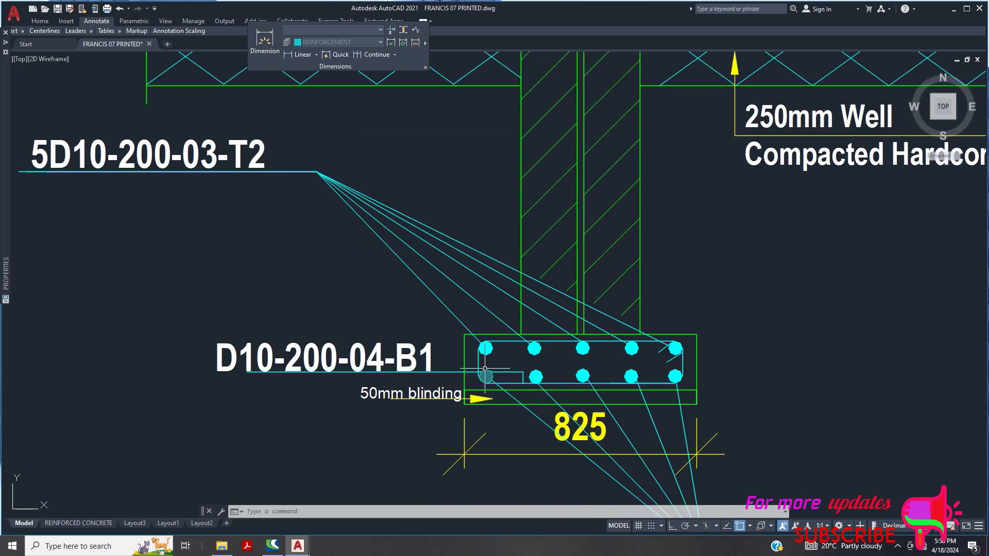
scroll(485, 370, "up", 2)
scroll(570, 337, "down", 2)
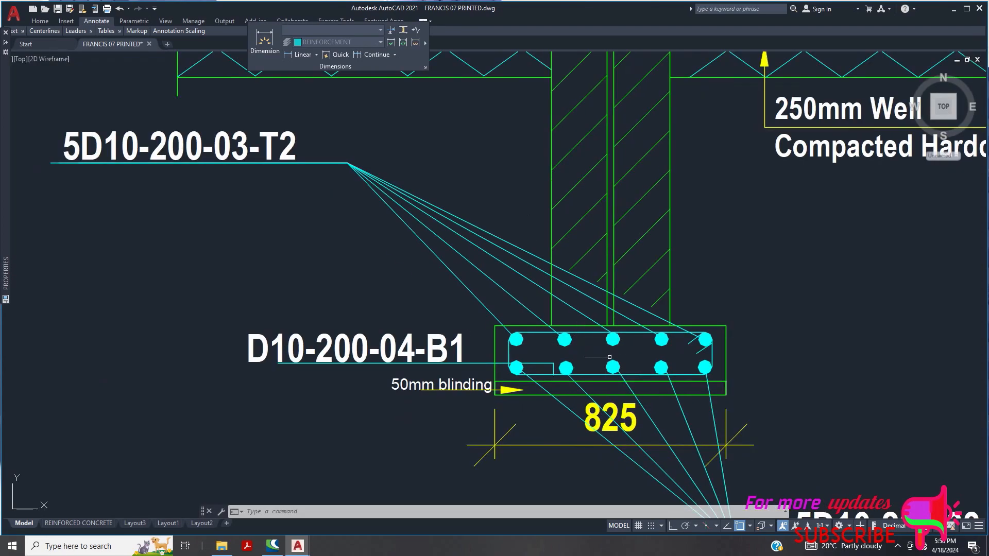
scroll(606, 355, "down", 3)
scroll(576, 368, "up", 3)
scroll(577, 368, "down", 4)
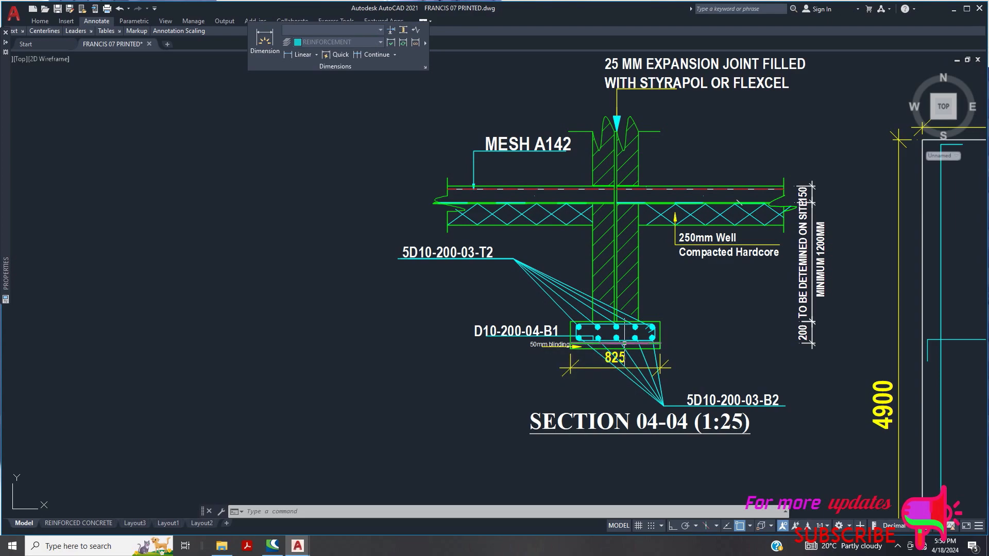
Check the width, blinding and reinforcement labels of the Section 04-04 footing against the walls it carries
scroll(624, 343, "up", 2)
scroll(610, 348, "down", 3)
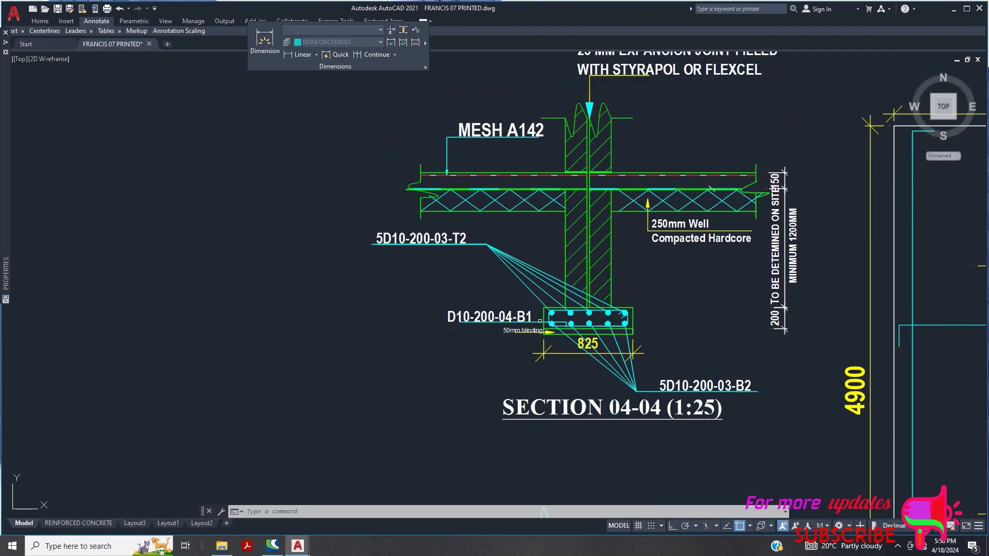
scroll(608, 345, "up", 5)
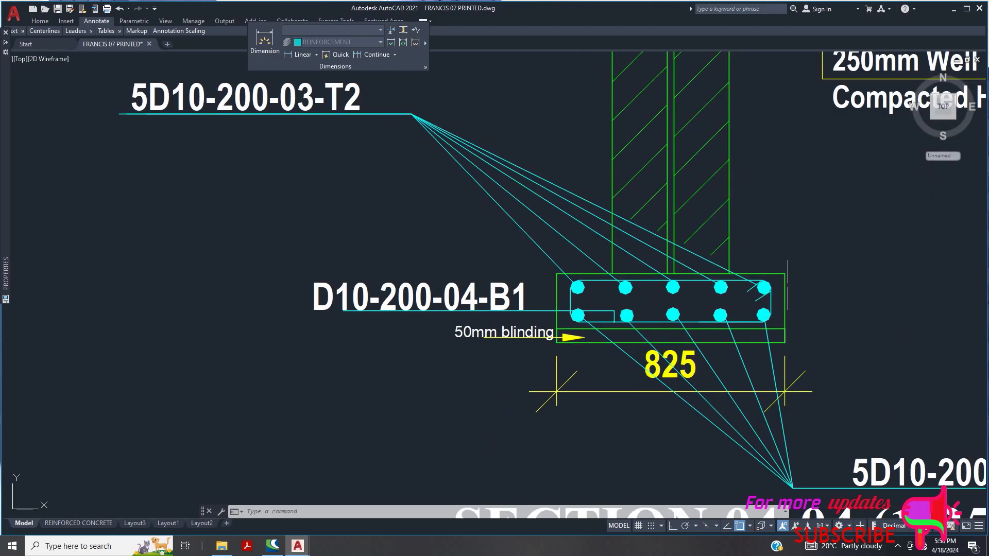
scroll(781, 291, "down", 3)
scroll(712, 354, "up", 3)
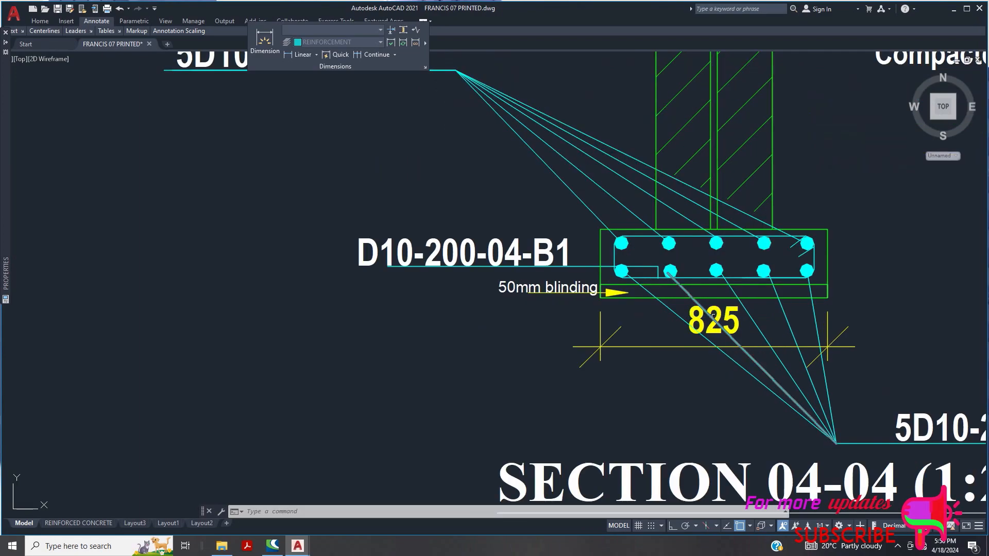
scroll(695, 346, "down", 5)
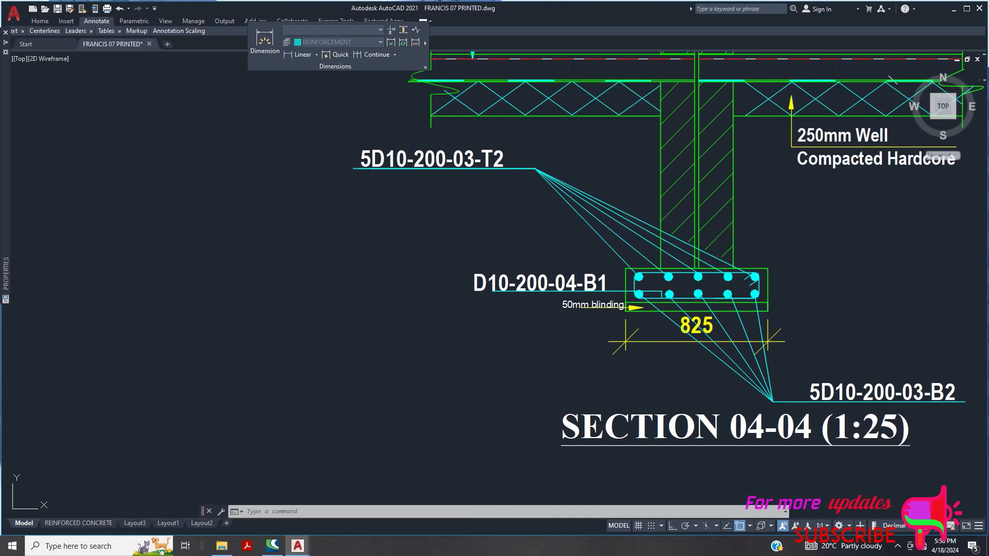
scroll(680, 356, "up", 2)
scroll(624, 321, "down", 3)
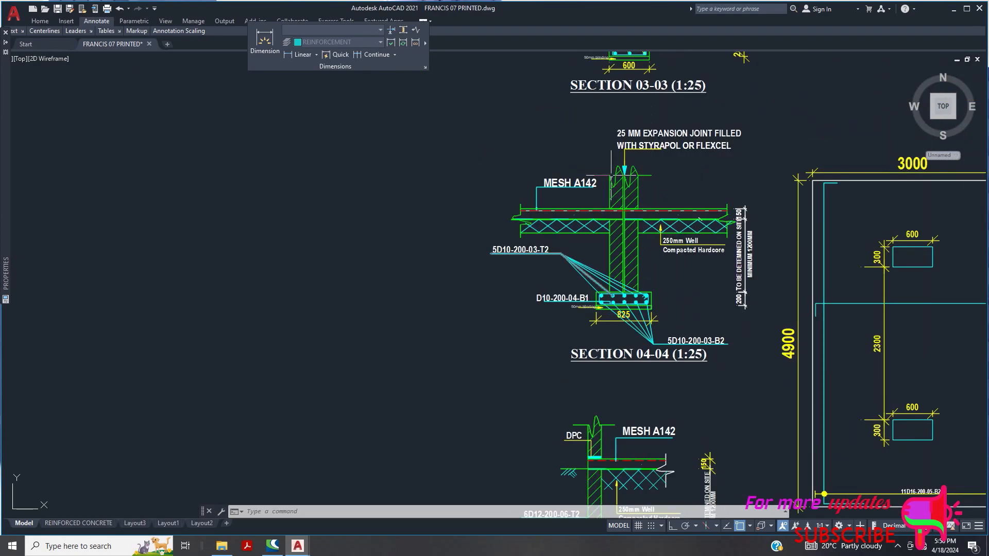
Go from Section 04-04 to the expansion joint area in the Block A 5th, 6th and roof slab layout
scroll(624, 309, "down", 3)
scroll(615, 248, "up", 3)
scroll(612, 235, "down", 3)
scroll(612, 235, "down", 8)
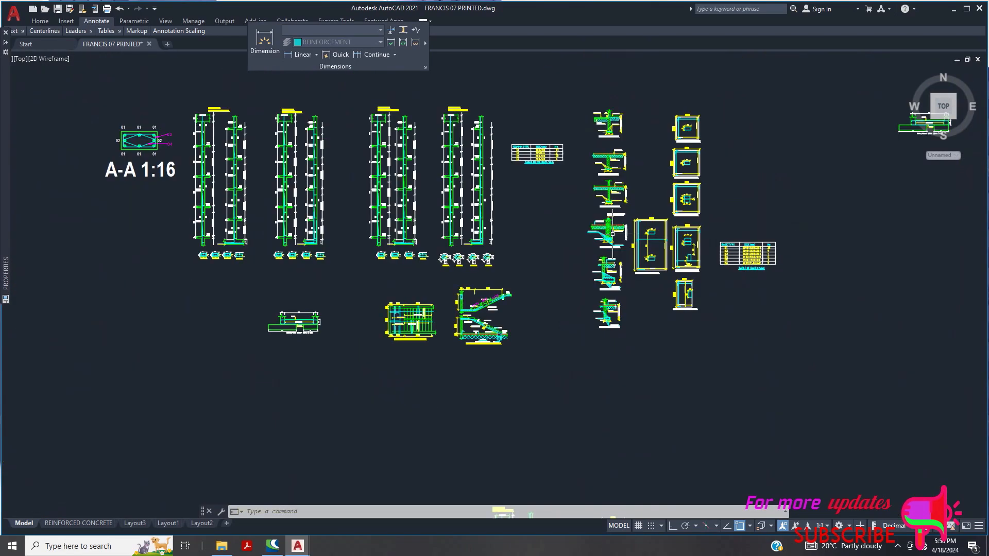
scroll(474, 188, "up", 10)
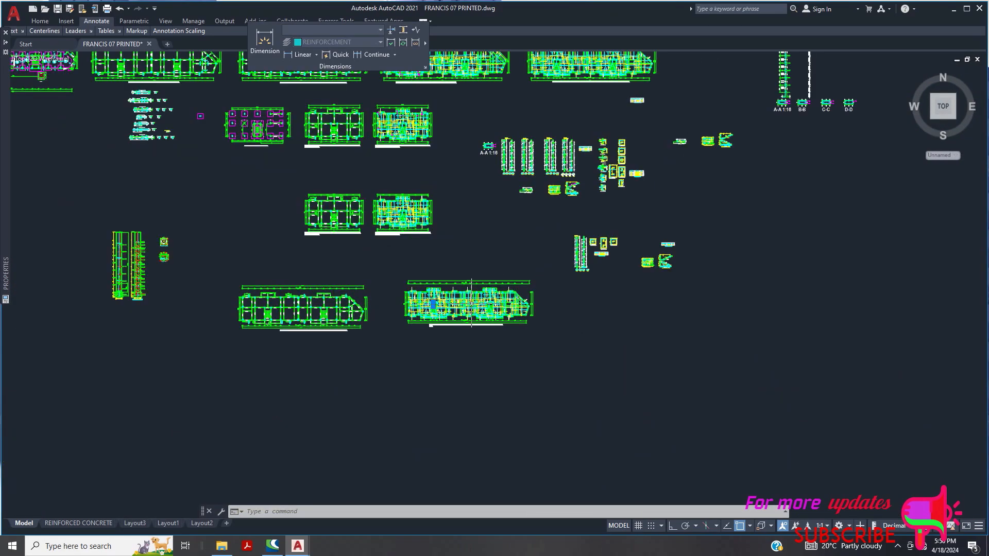
scroll(492, 225, "down", 3)
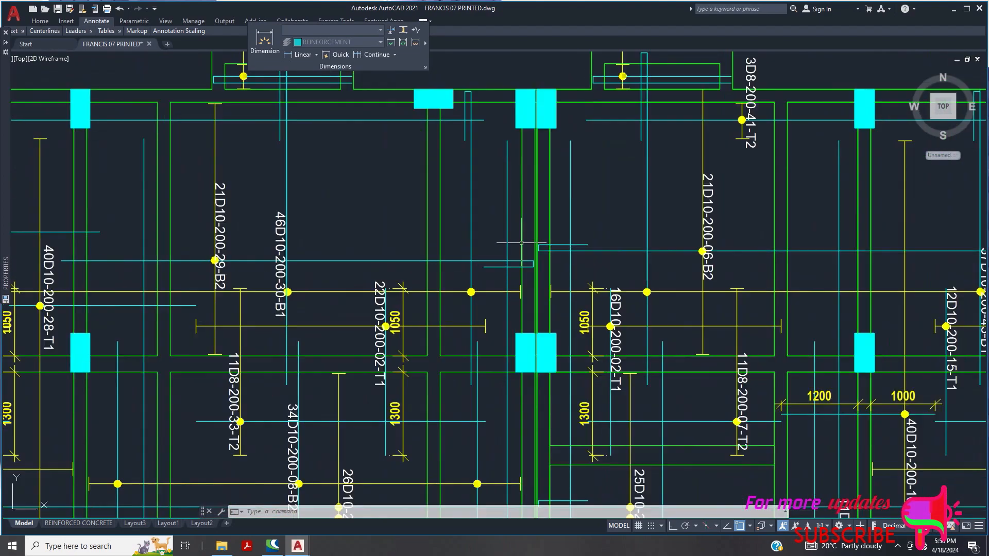
Examine the paired columns on the slab layout's upper edge and the expansion joint gap separating them
scroll(545, 149, "down", 2)
scroll(545, 150, "up", 4)
scroll(515, 170, "down", 4)
scroll(491, 194, "up", 5)
scroll(491, 194, "down", 4)
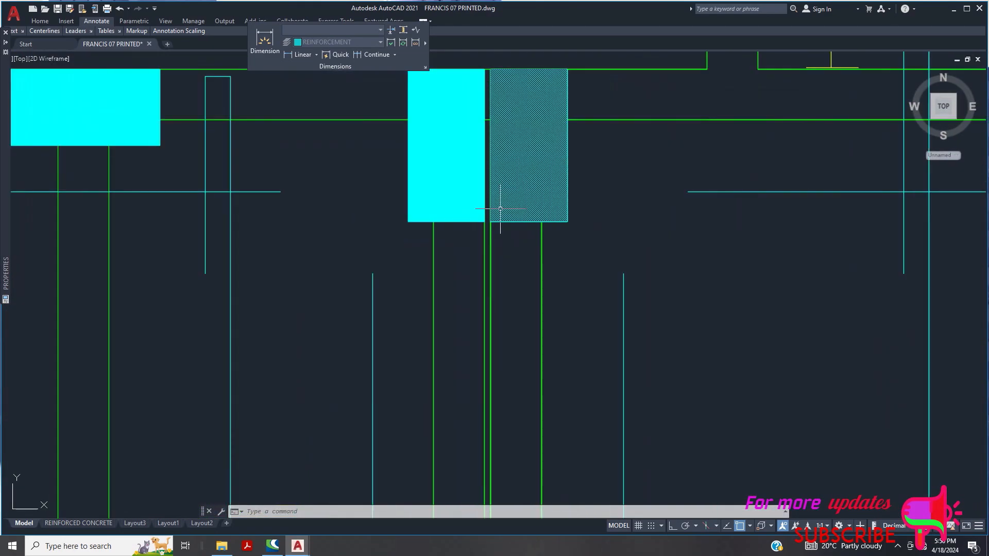
scroll(486, 197, "down", 4)
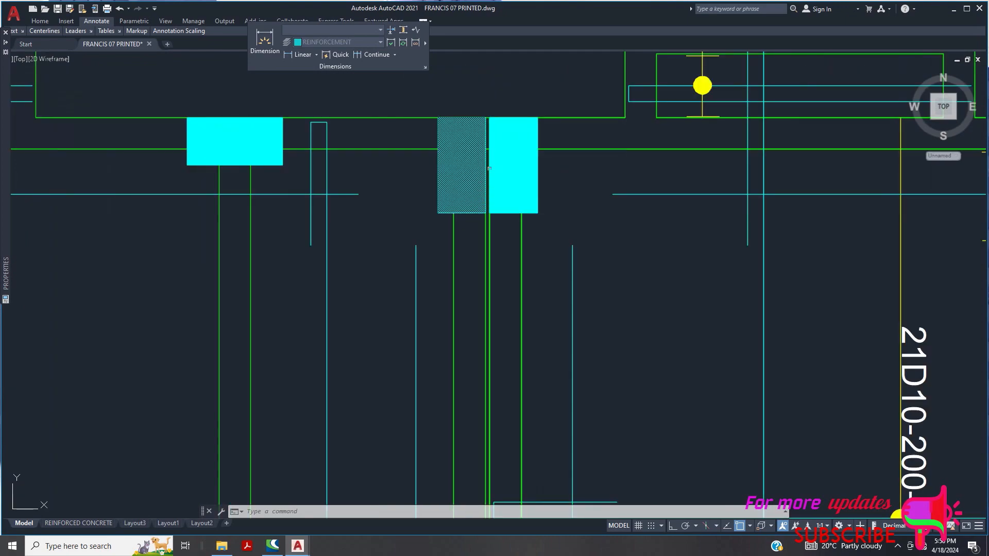
scroll(484, 175, "up", 6)
scroll(490, 172, "down", 4)
scroll(490, 172, "up", 4)
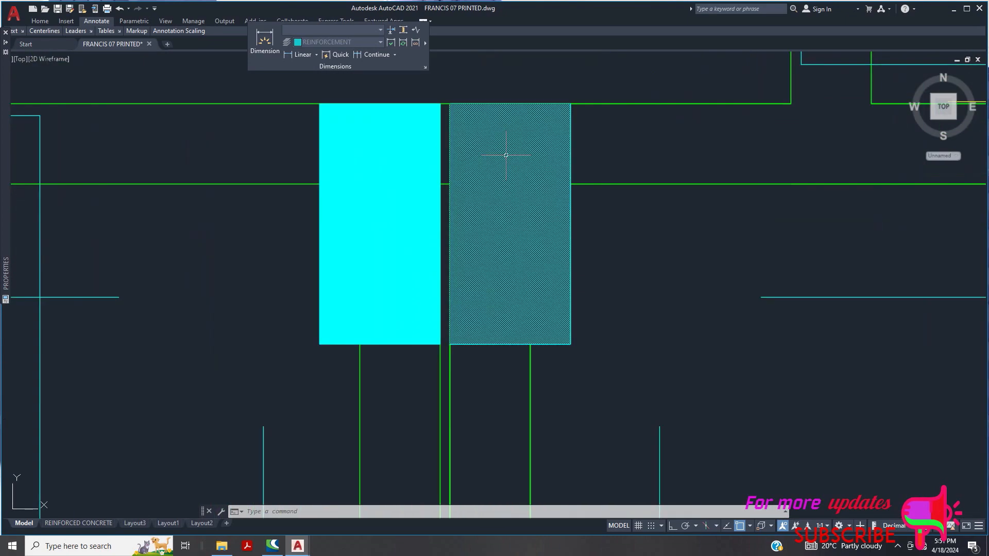
scroll(495, 160, "down", 3)
scroll(480, 165, "up", 3)
scroll(471, 149, "down", 3)
scroll(474, 173, "down", 2)
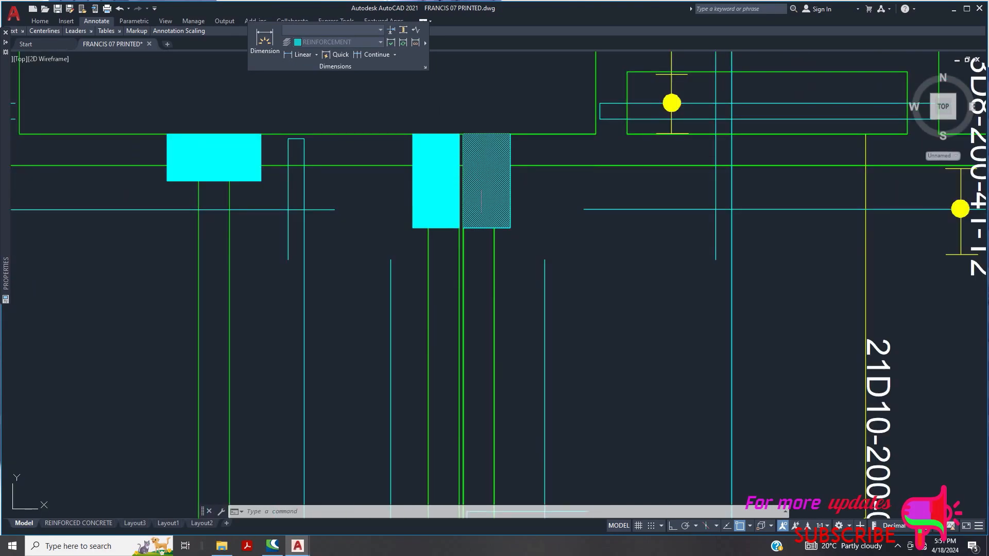
Inspect how the slab bars turn back on each side of the expansion joint without crossing it
scroll(481, 180, "down", 2)
scroll(483, 199, "down", 3)
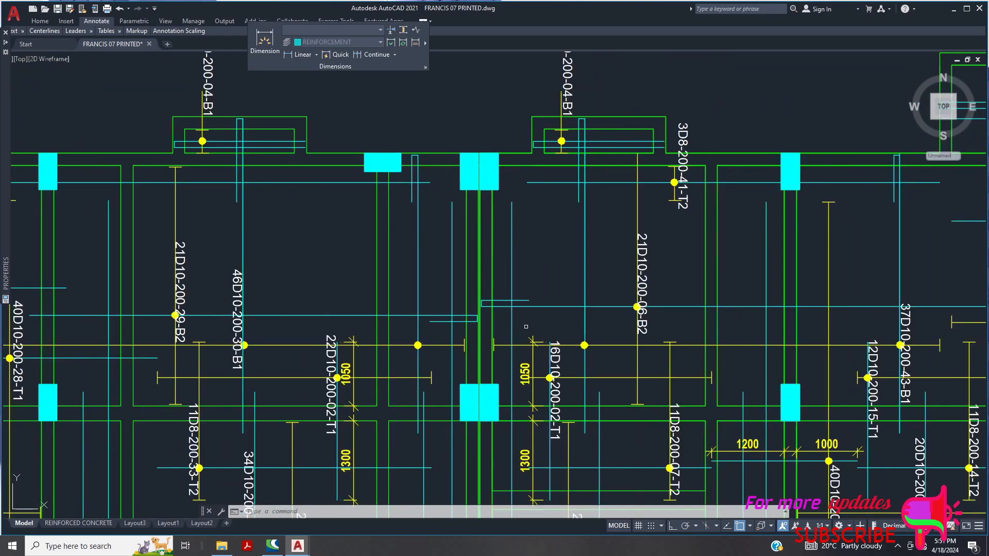
scroll(472, 298, "up", 5)
scroll(461, 281, "down", 4)
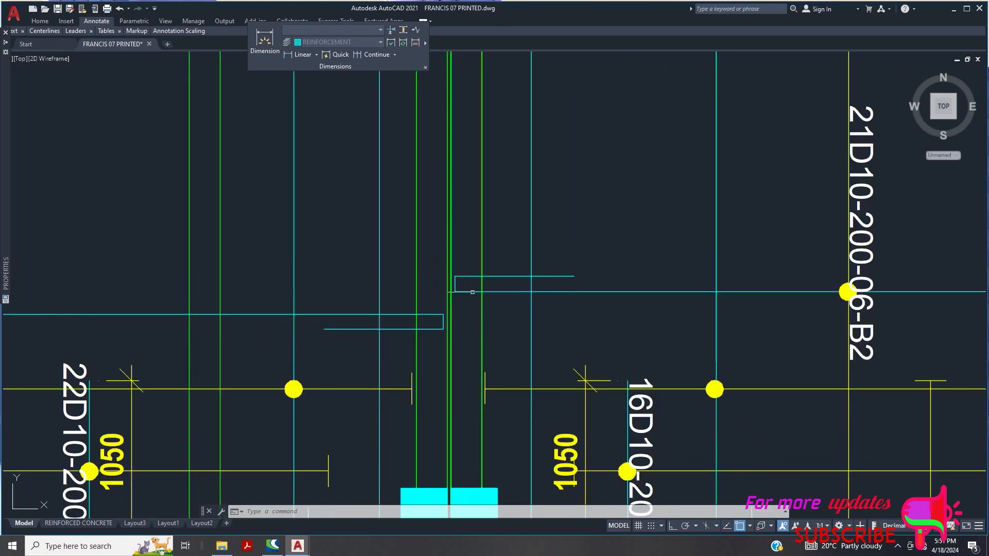
scroll(449, 289, "up", 4)
scroll(449, 289, "up", 1)
scroll(458, 265, "down", 5)
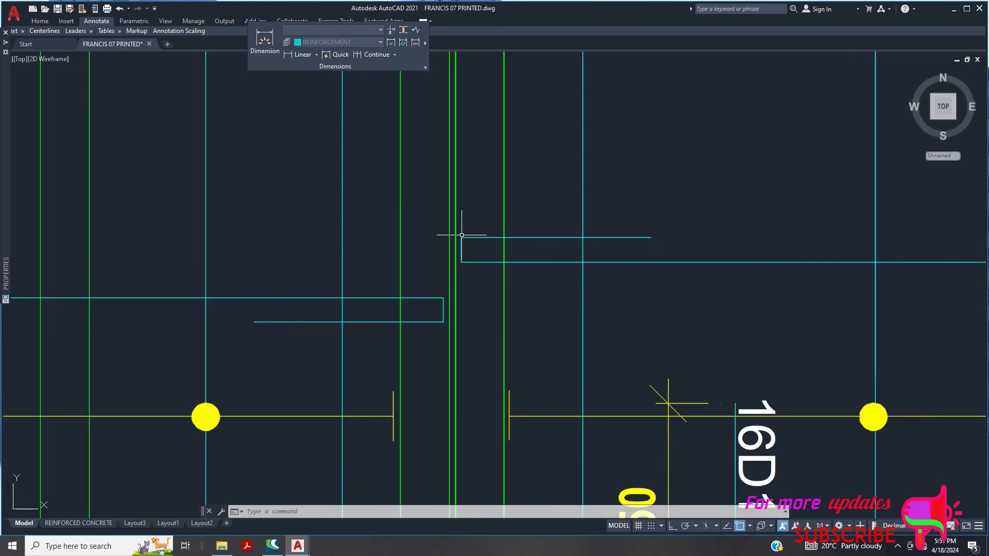
scroll(525, 232, "up", 4)
scroll(525, 232, "down", 5)
scroll(476, 235, "up", 3)
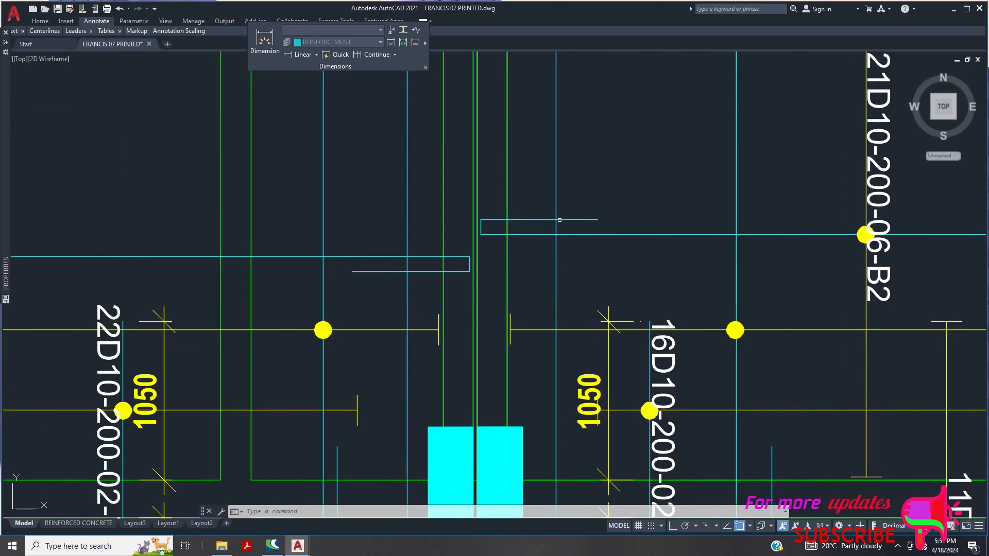
scroll(475, 235, "up", 4)
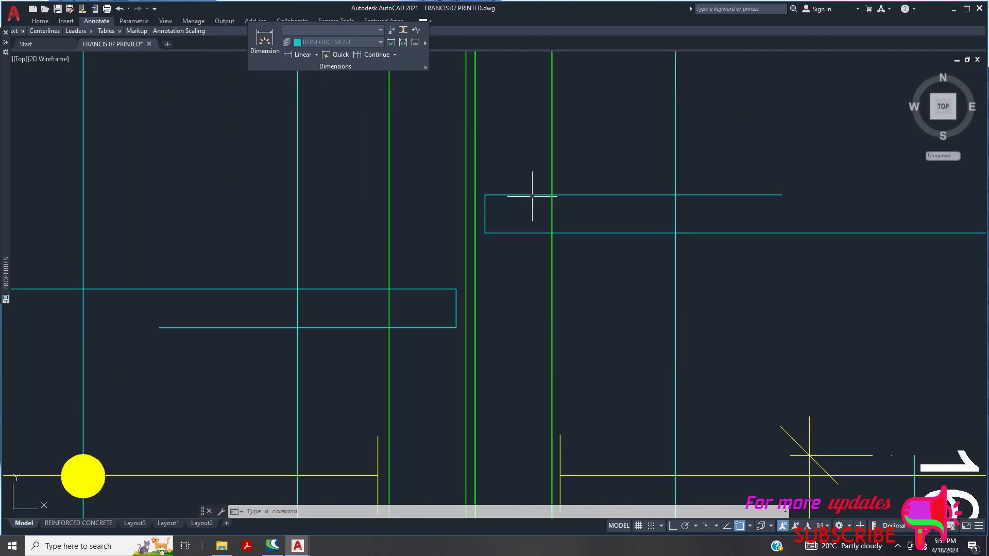
scroll(523, 199, "down", 2)
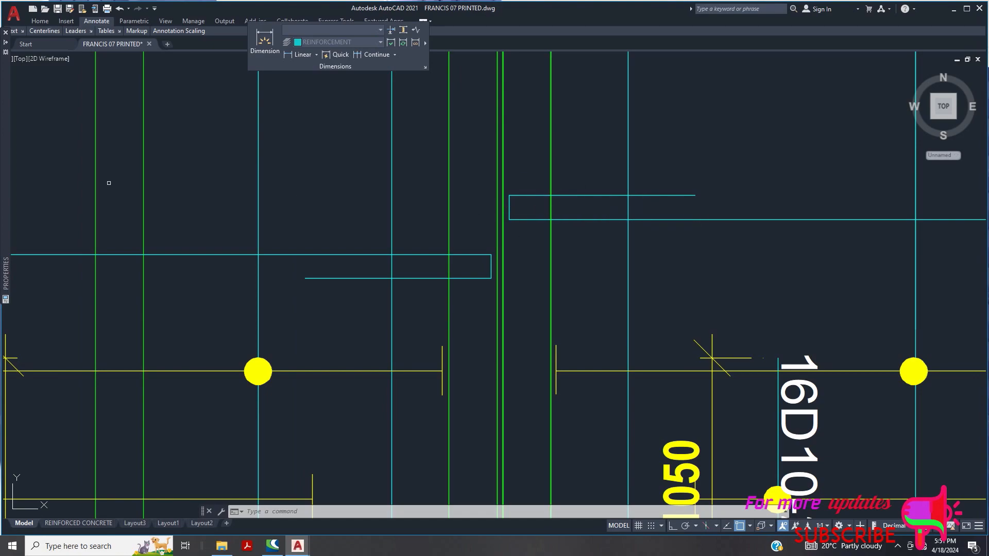
scroll(500, 215, "down", 4)
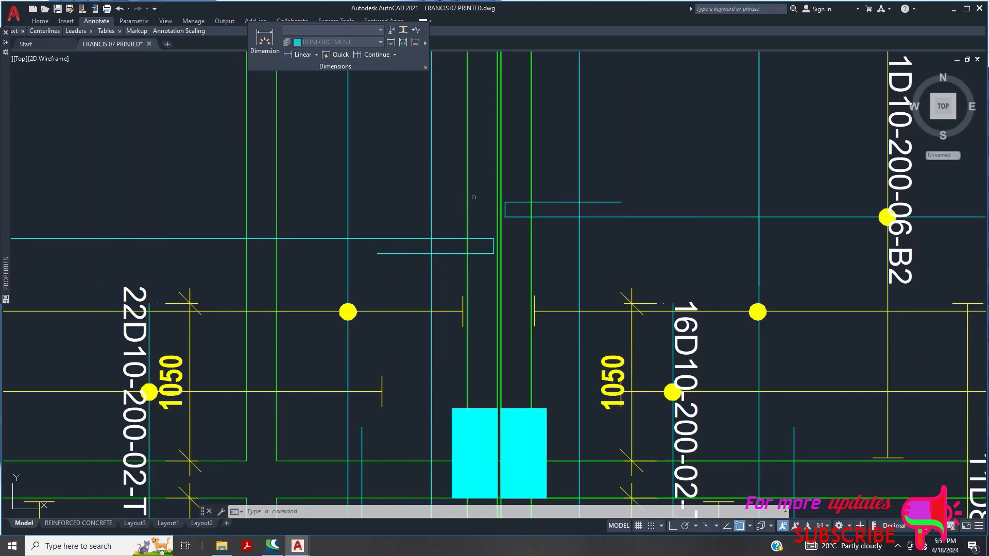
Review the full Block A slab layout to see where the expansion joint divides the building along its length
scroll(484, 247, "up", 2)
scroll(481, 255, "down", 2)
scroll(482, 255, "down", 5)
scroll(479, 288, "up", 6)
scroll(476, 302, "down", 2)
scroll(477, 302, "down", 5)
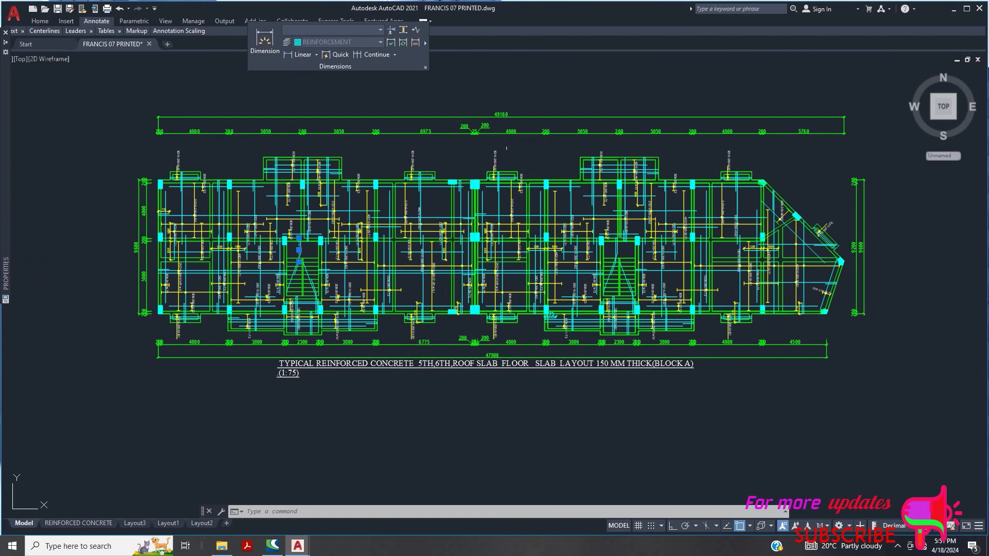
scroll(514, 194, "down", 2)
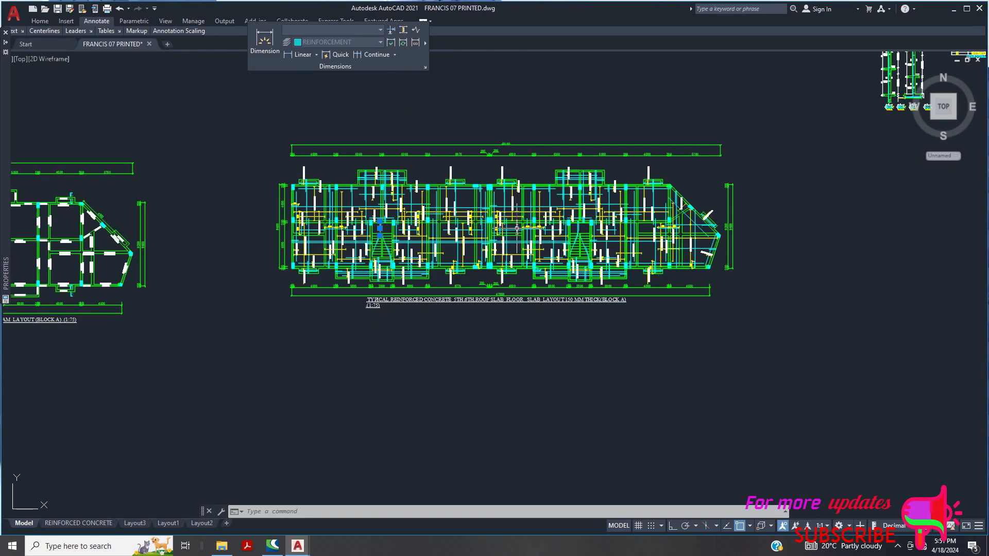
scroll(517, 229, "up", 4)
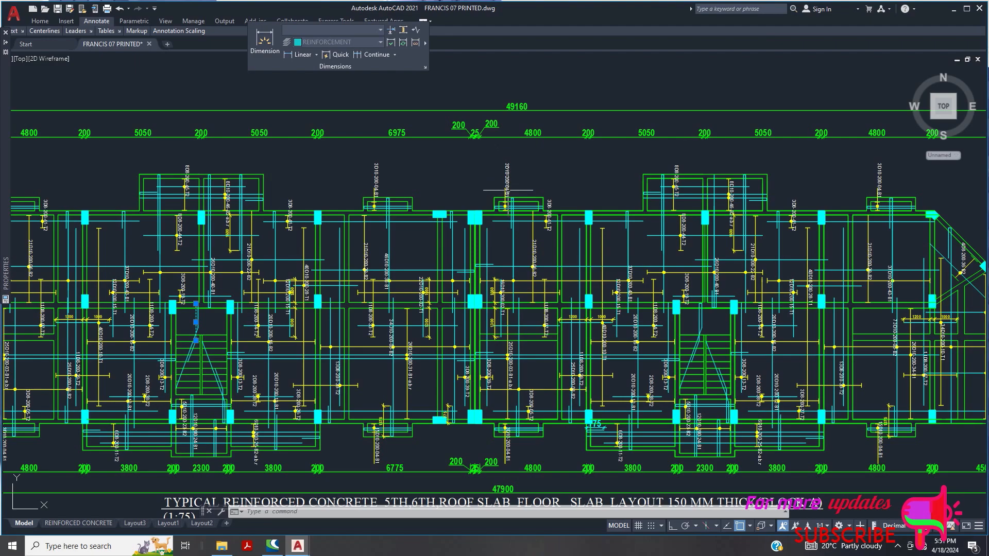
scroll(509, 186, "down", 2)
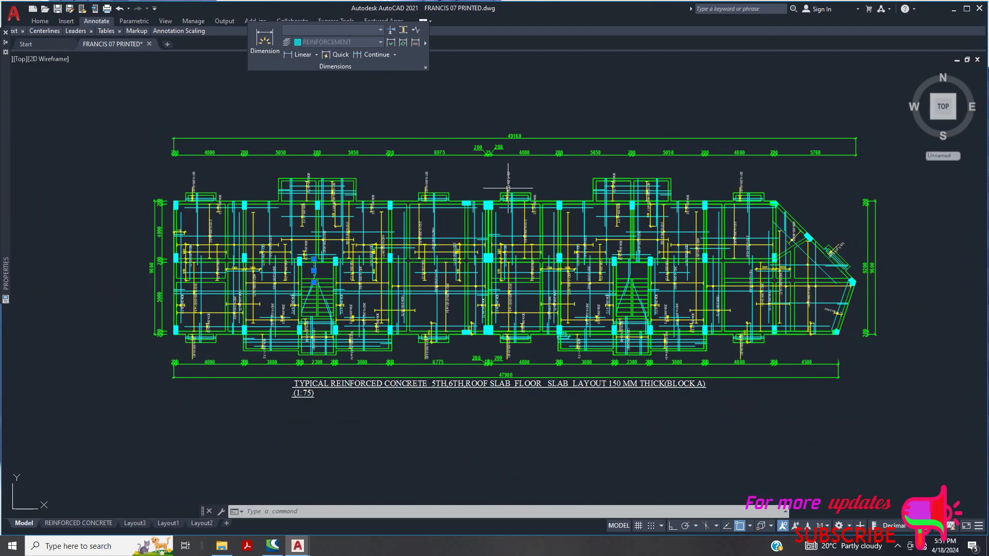
mouse_move(508, 191)
scroll(494, 222, "up", 3)
scroll(501, 196, "down", 3)
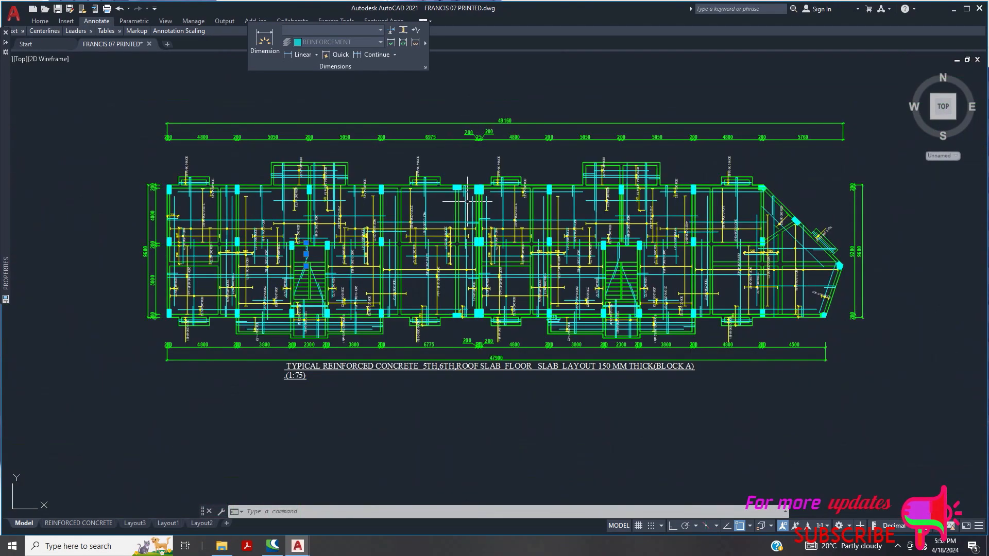
Compare the slab bays and their reinforcement on both sides of the paired columns
scroll(467, 201, "up", 5)
scroll(489, 208, "down", 5)
scroll(511, 218, "up", 6)
scroll(510, 217, "down", 8)
scroll(504, 205, "up", 3)
scroll(517, 211, "down", 6)
scroll(538, 222, "up", 2)
scroll(529, 217, "up", 5)
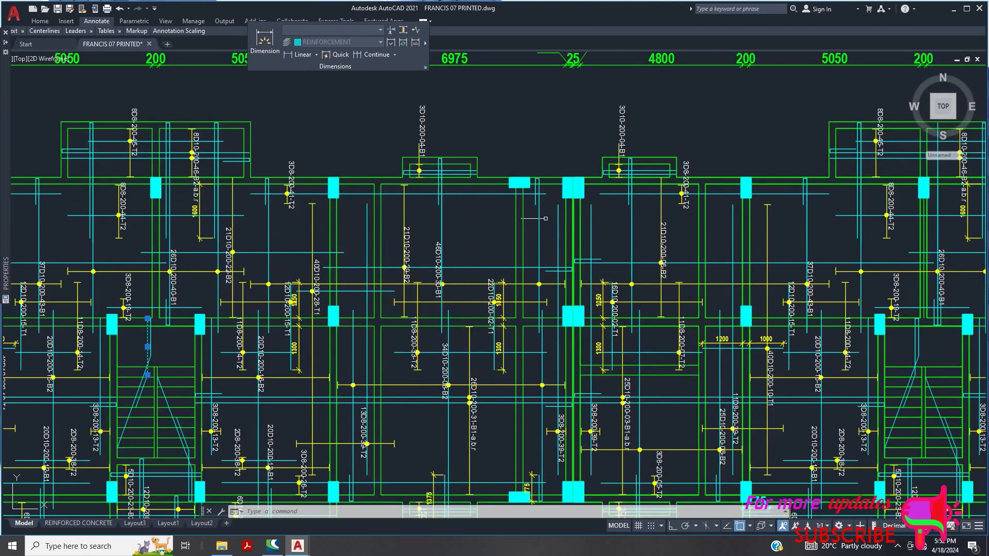
Check the joint gap and the adjoining widths in the dimension chain above the slab layout
scroll(529, 216, "down", 3)
scroll(550, 154, "up", 4)
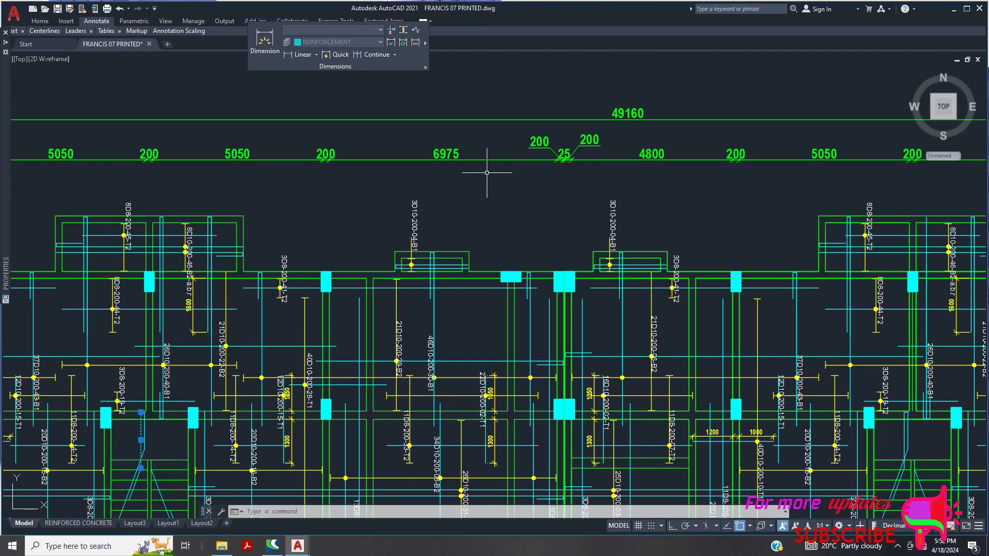
scroll(487, 173, "down", 5)
scroll(541, 189, "up", 5)
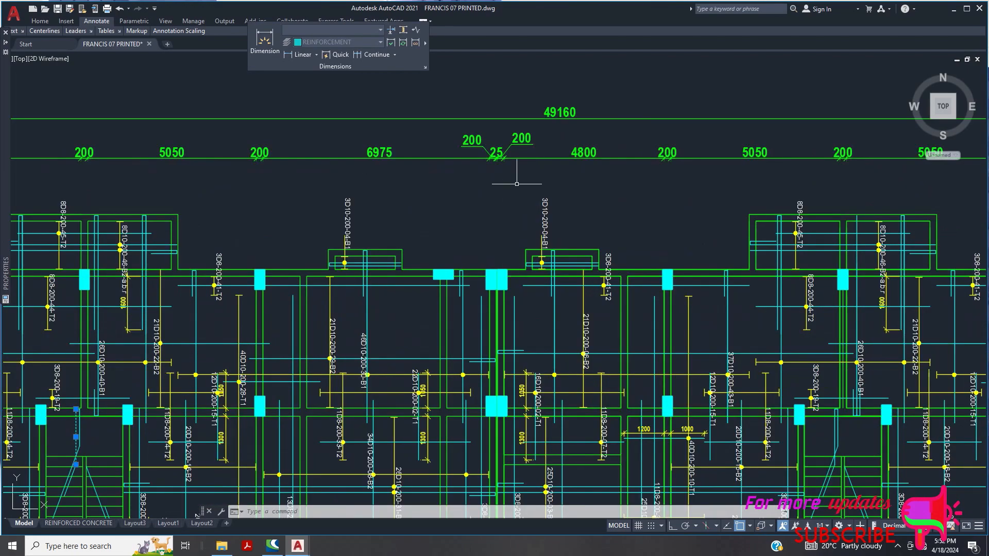
scroll(507, 184, "up", 8)
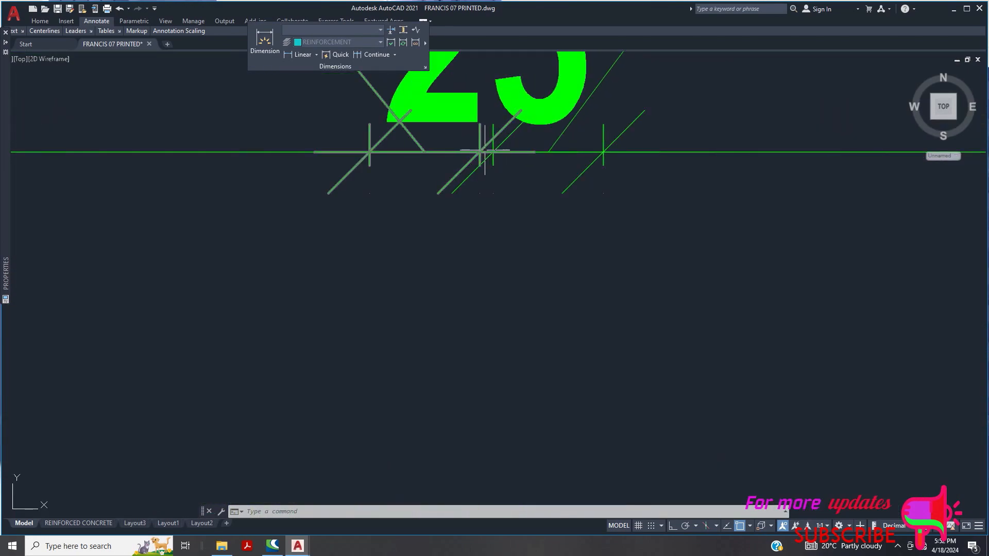
scroll(486, 151, "down", 2)
scroll(488, 165, "up", 5)
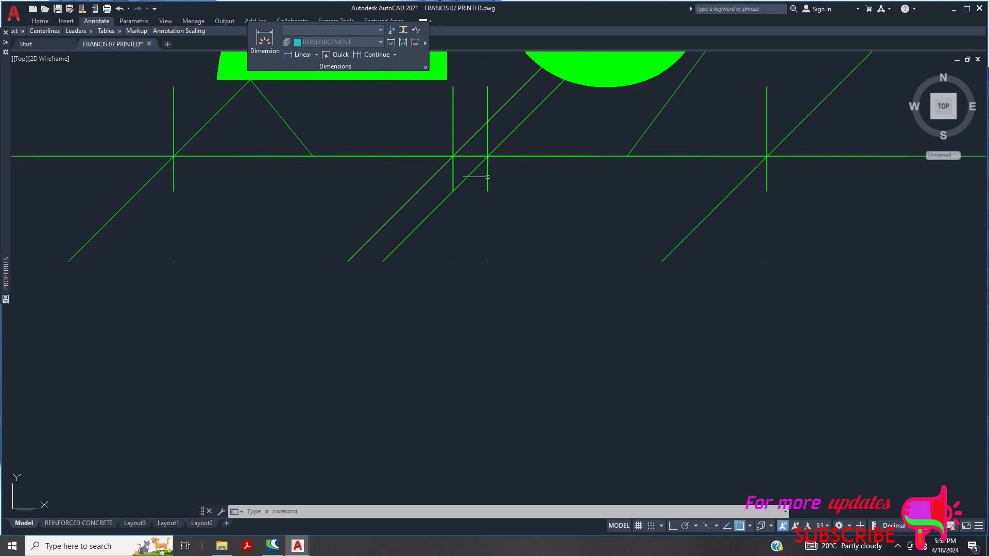
scroll(488, 175, "down", 10)
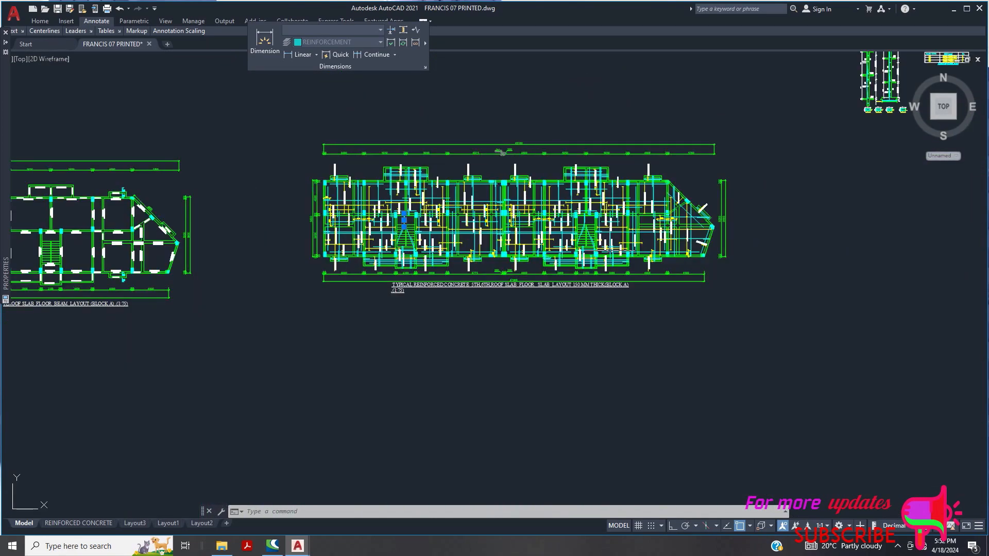
Study the slab layout's lower side, from the bays beside the joint to the bottom dimension chain
scroll(582, 257, "up", 8)
scroll(582, 257, "down", 4)
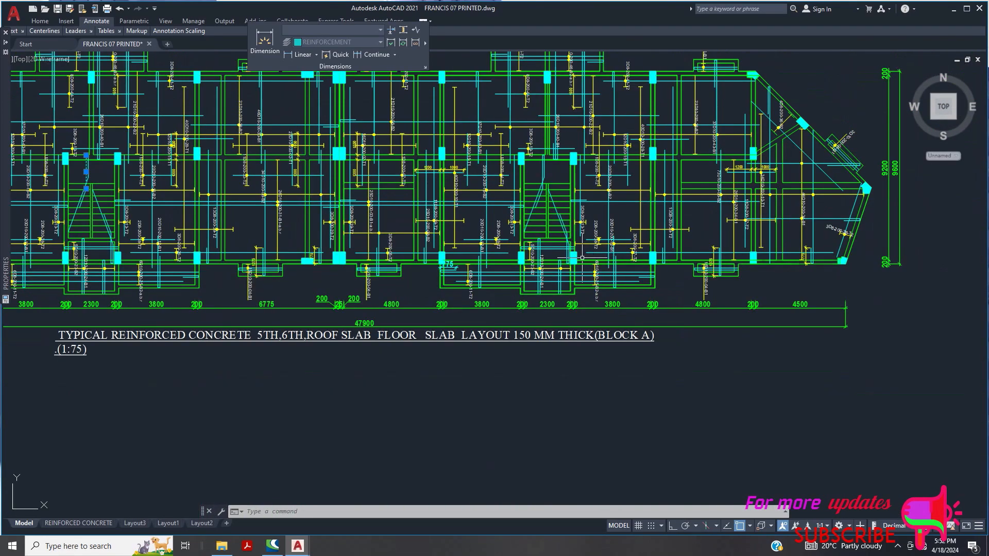
scroll(582, 257, "down", 2)
scroll(777, 211, "up", 7)
scroll(778, 211, "down", 7)
scroll(778, 211, "up", 7)
scroll(777, 211, "down", 7)
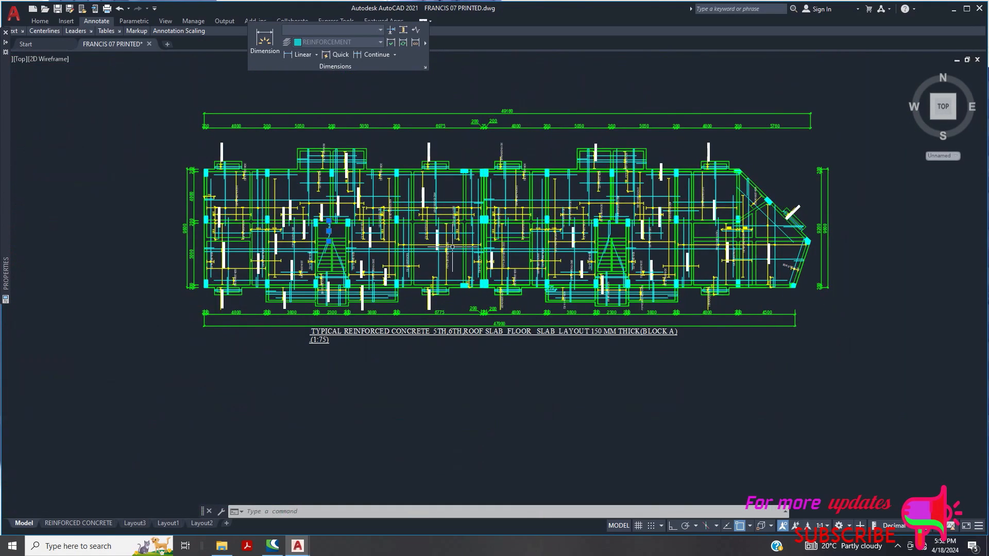
scroll(433, 242, "up", 8)
scroll(432, 242, "down", 5)
scroll(433, 242, "up", 6)
scroll(432, 242, "down", 4)
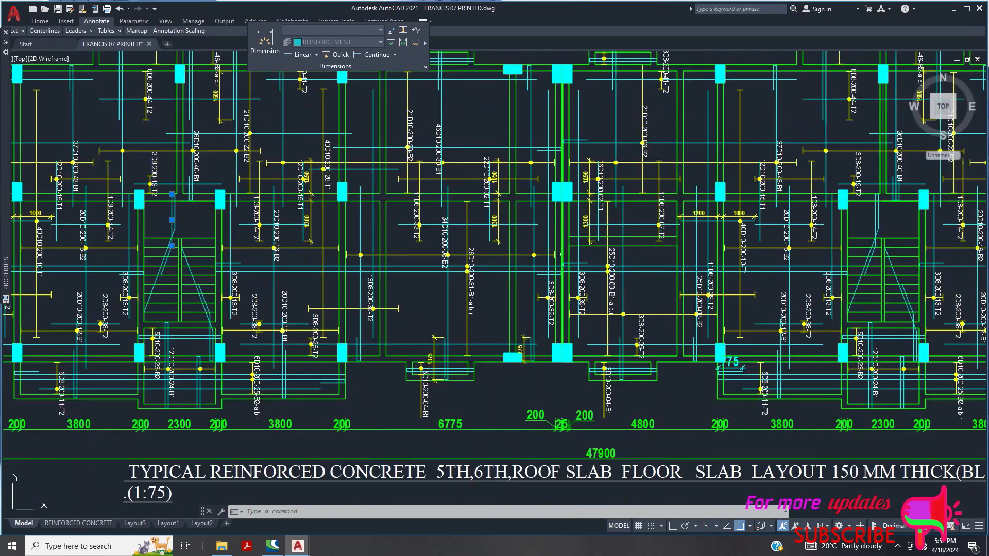
Go to the Block A 5th, 6th and roof beam layout and examine the paired BEAM 01 members at the joint
scroll(477, 241, "down", 8)
scroll(319, 272, "up", 3)
scroll(452, 282, "up", 3)
scroll(565, 239, "up", 10)
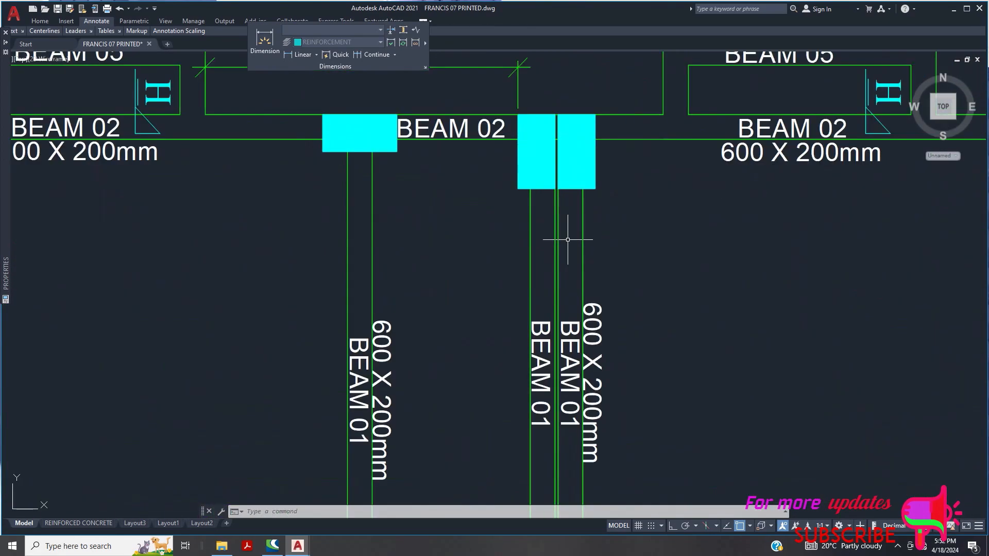
scroll(564, 239, "down", 6)
scroll(591, 364, "up", 5)
scroll(582, 258, "down", 5)
scroll(578, 179, "up", 6)
scroll(578, 179, "down", 7)
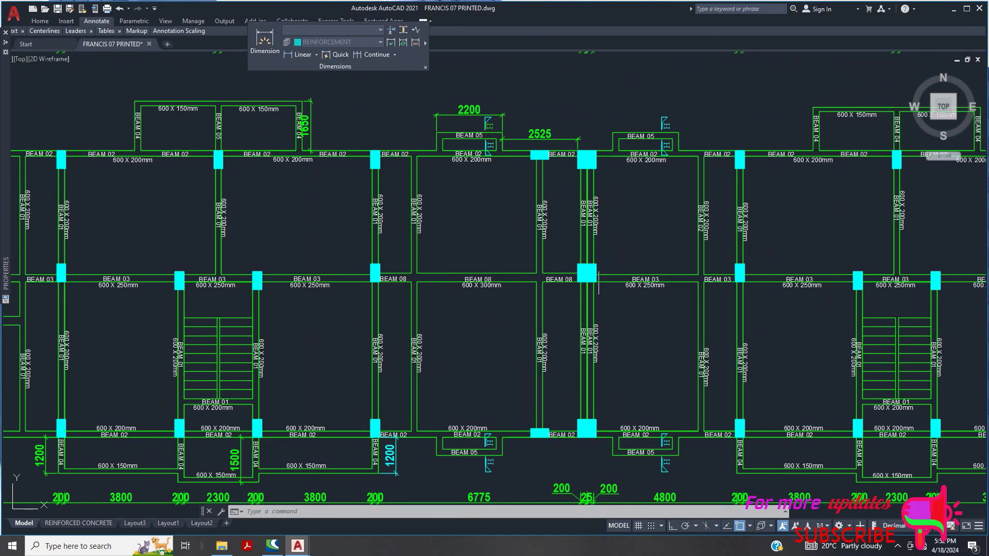
Select the wall line between the lower paired columns and trace the joint along the two parallel BEAM 01 members
scroll(592, 275, "down", 4)
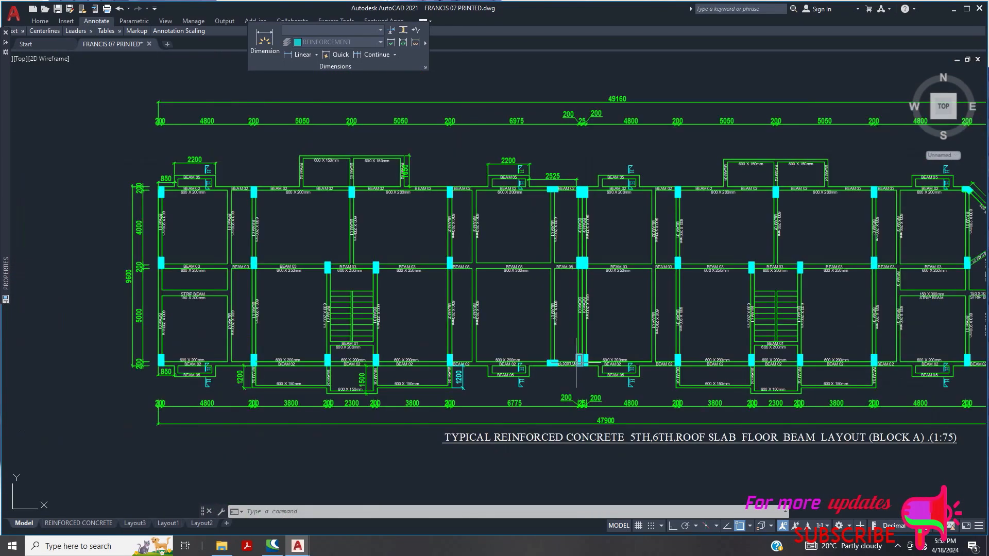
scroll(584, 349, "up", 6)
scroll(584, 349, "up", 6)
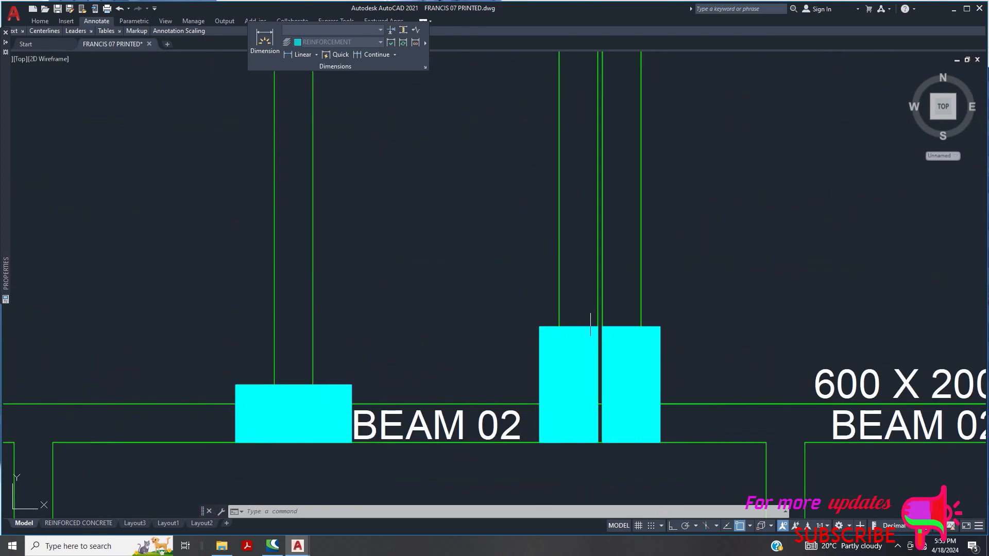
left_click(602, 284)
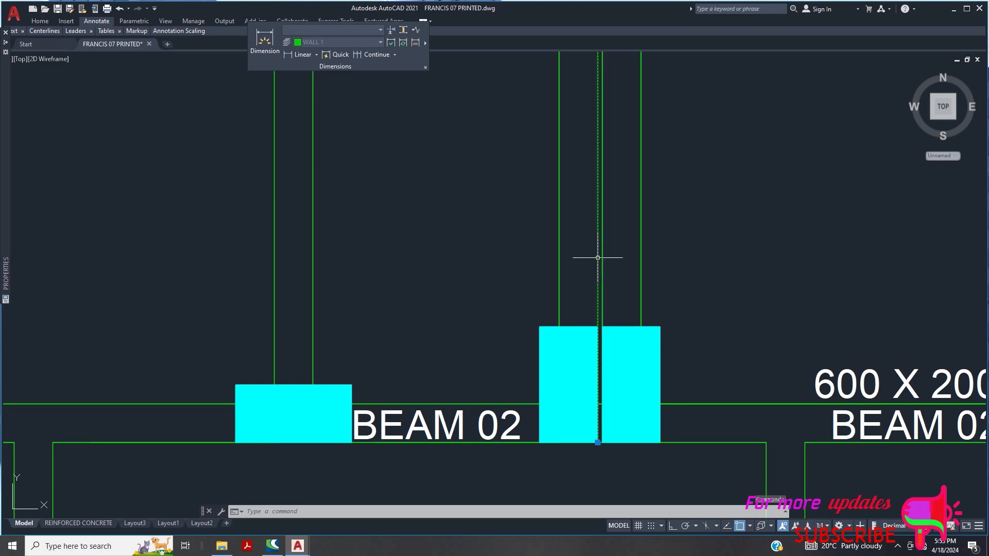
scroll(597, 319, "down", 5)
scroll(605, 332, "down", 5)
scroll(613, 206, "up", 10)
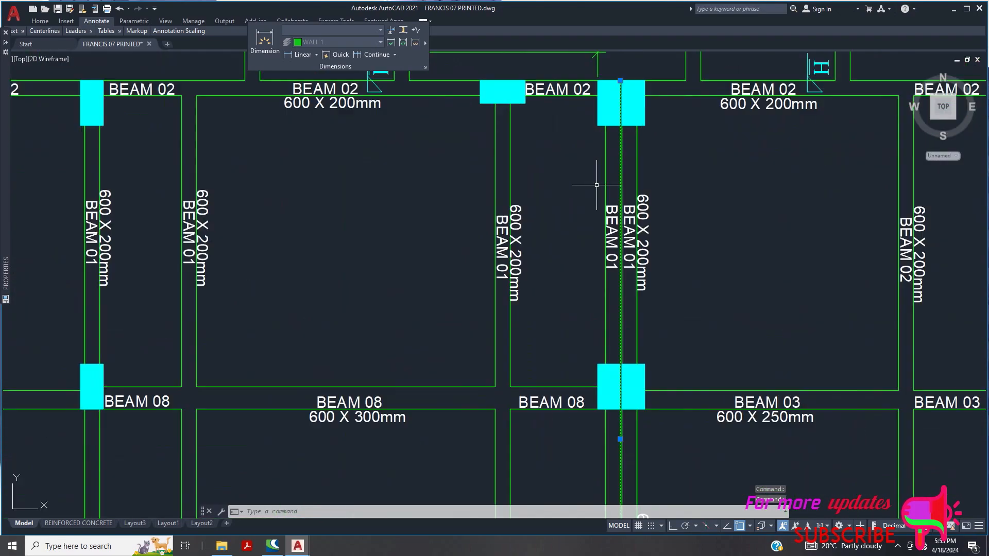
scroll(605, 215, "down", 3)
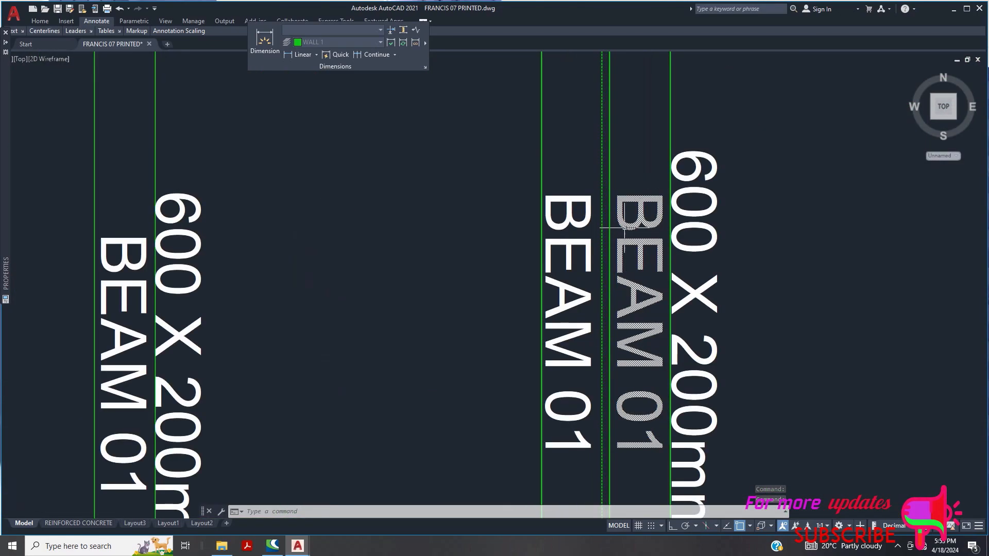
left_click(896, 545)
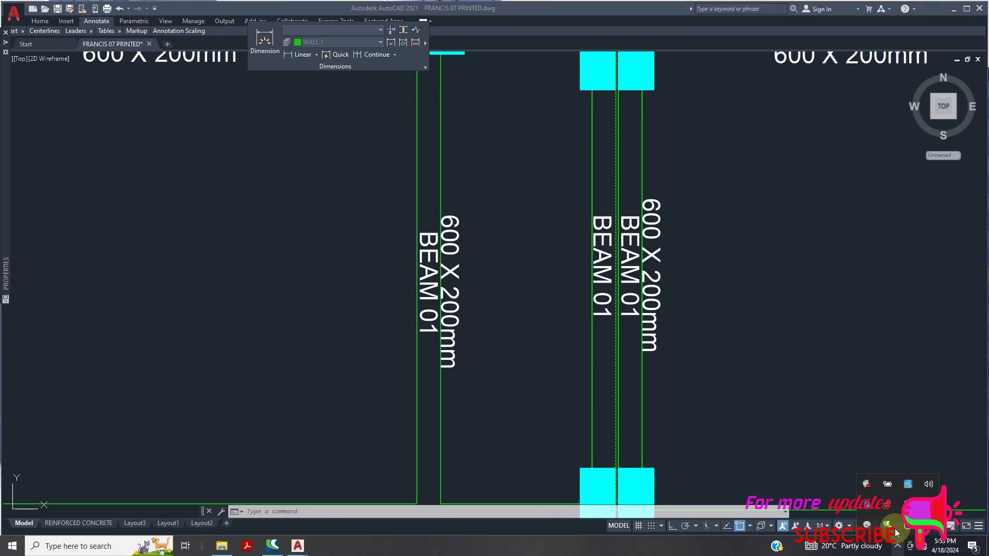
left_click(886, 525)
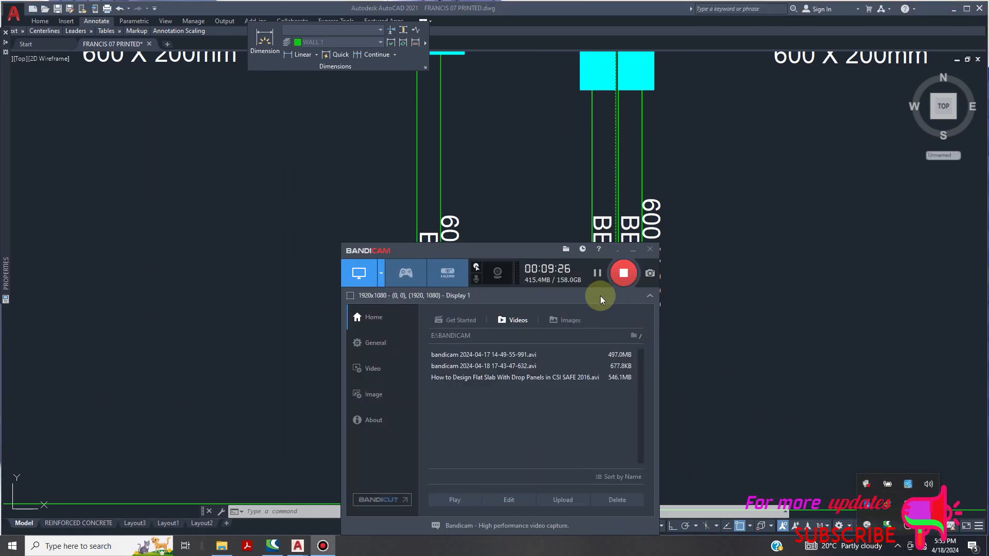